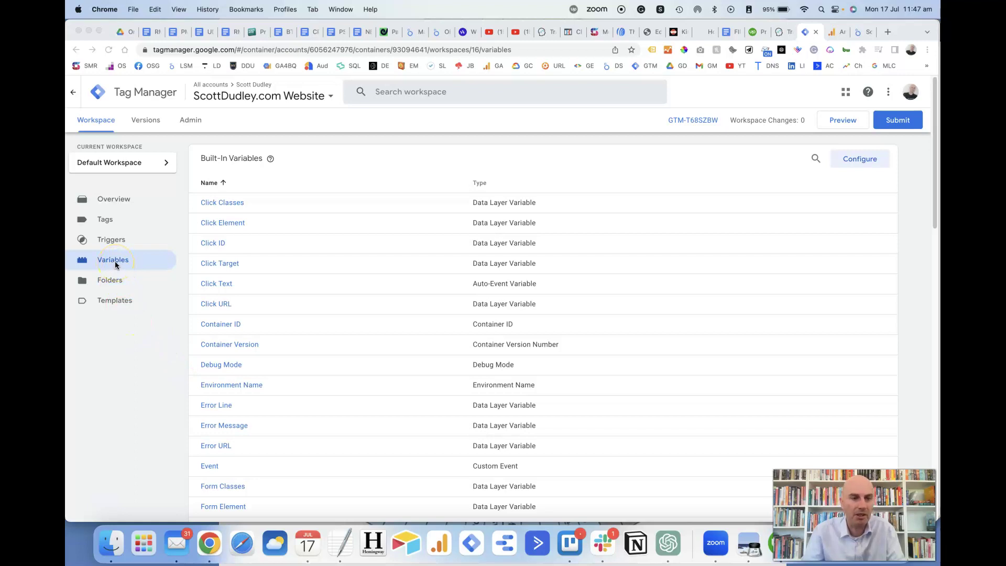
scroll(249, 280, "down", 10)
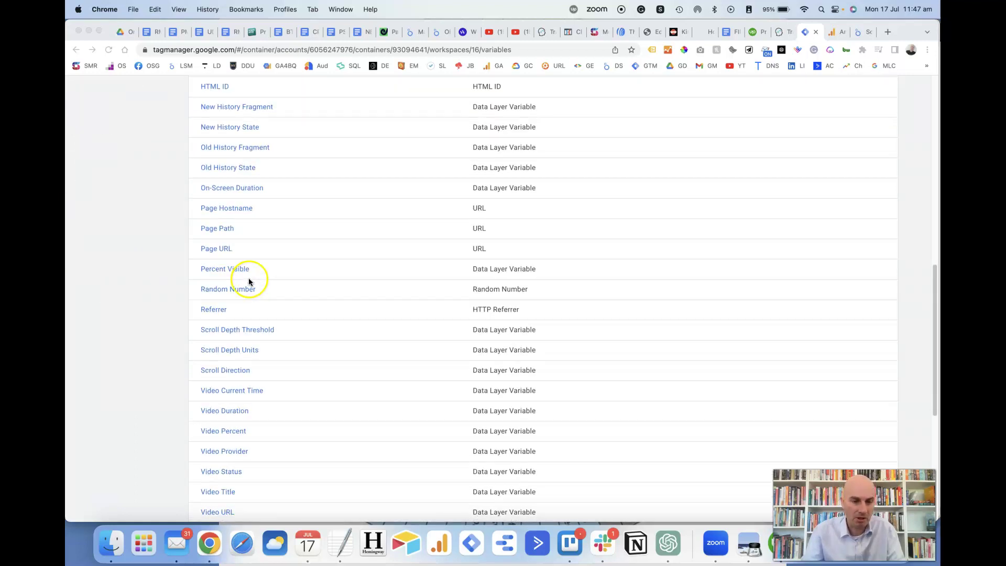
scroll(249, 281, "down", 5)
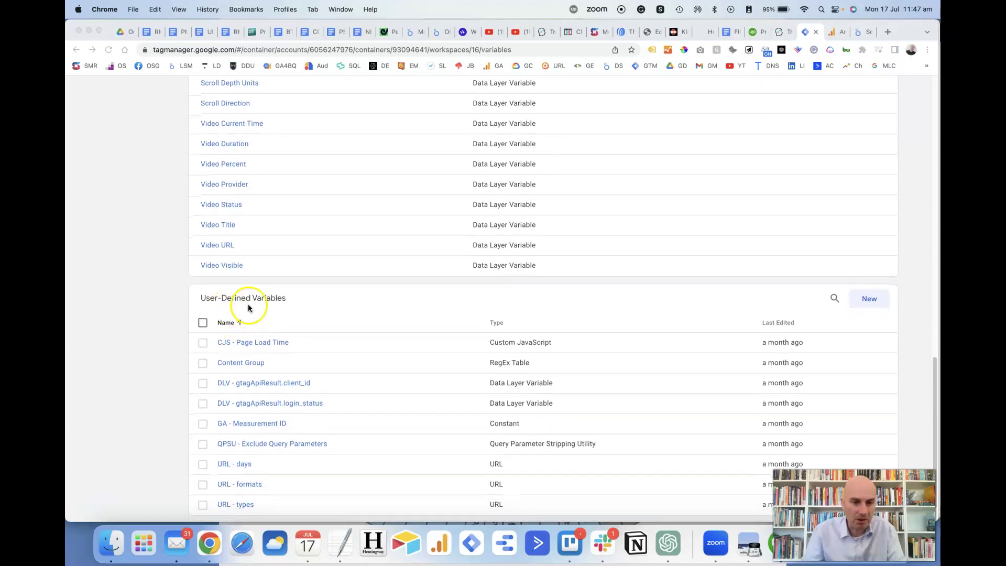
scroll(259, 304, "down", 2)
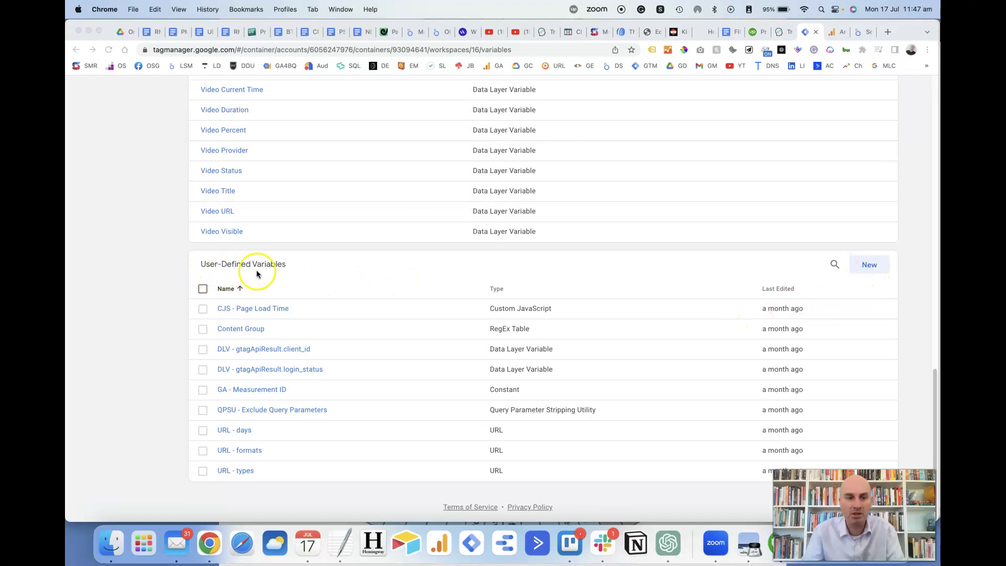
left_click(868, 265)
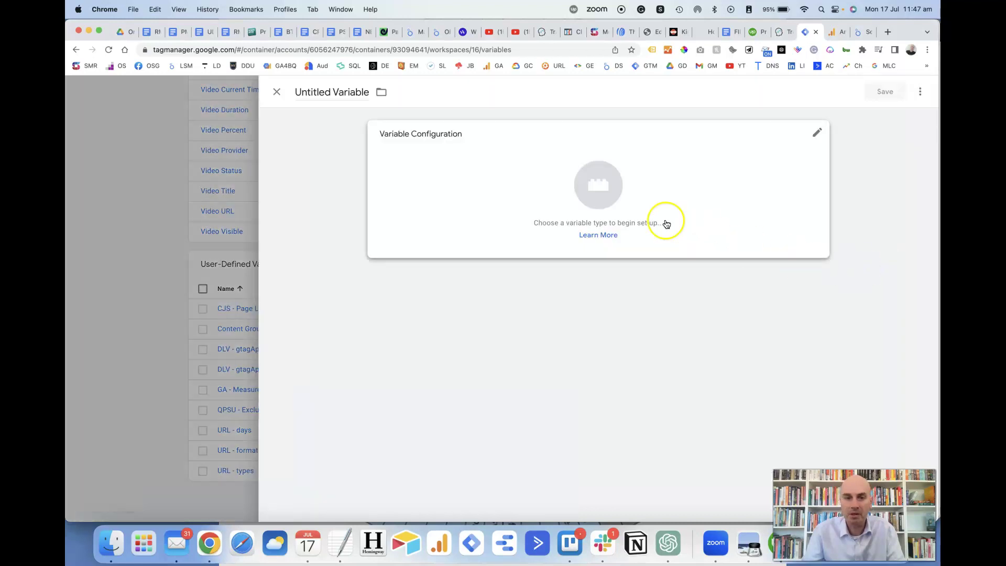
left_click(599, 192)
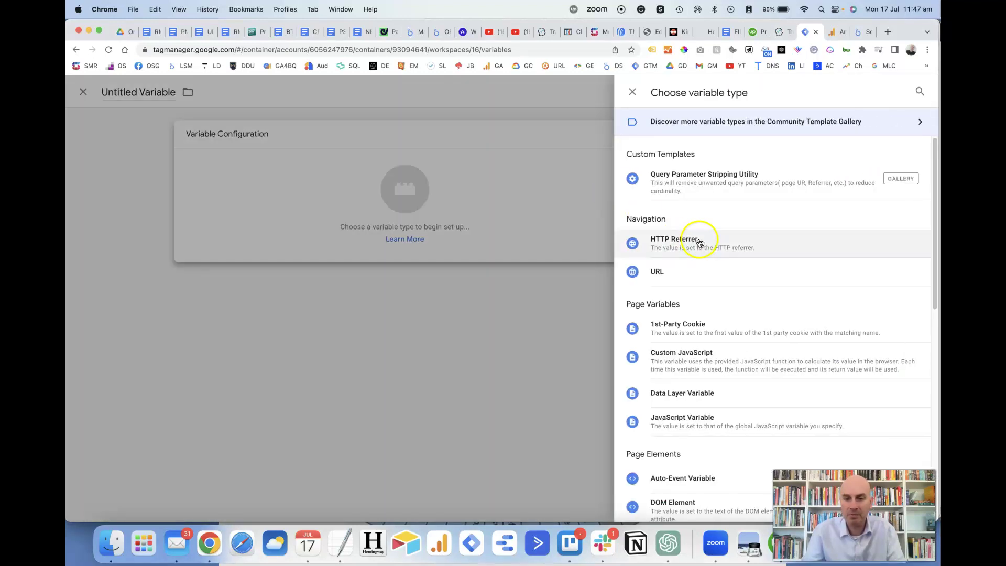
scroll(696, 242, "down", 4)
scroll(698, 241, "down", 6)
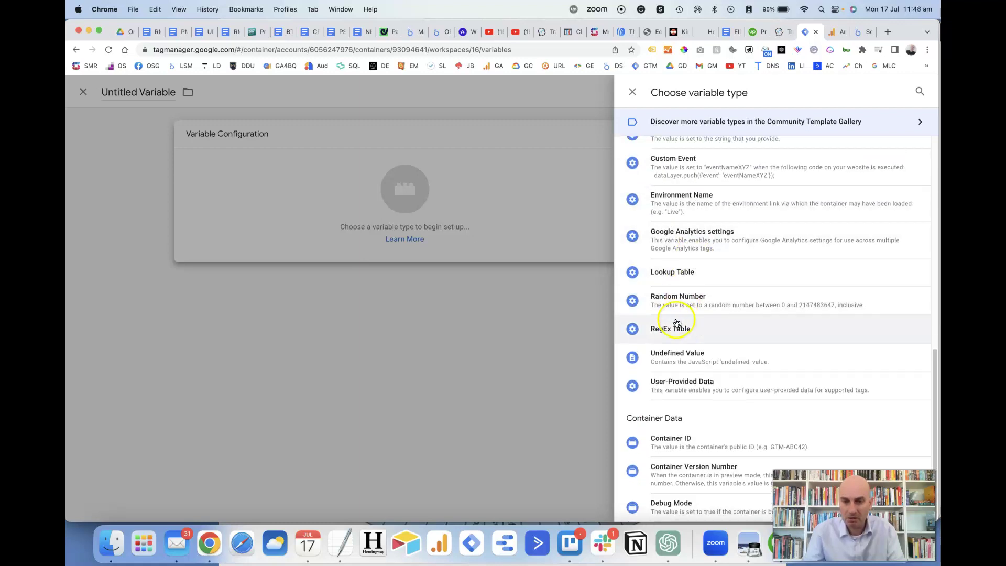
left_click(671, 336)
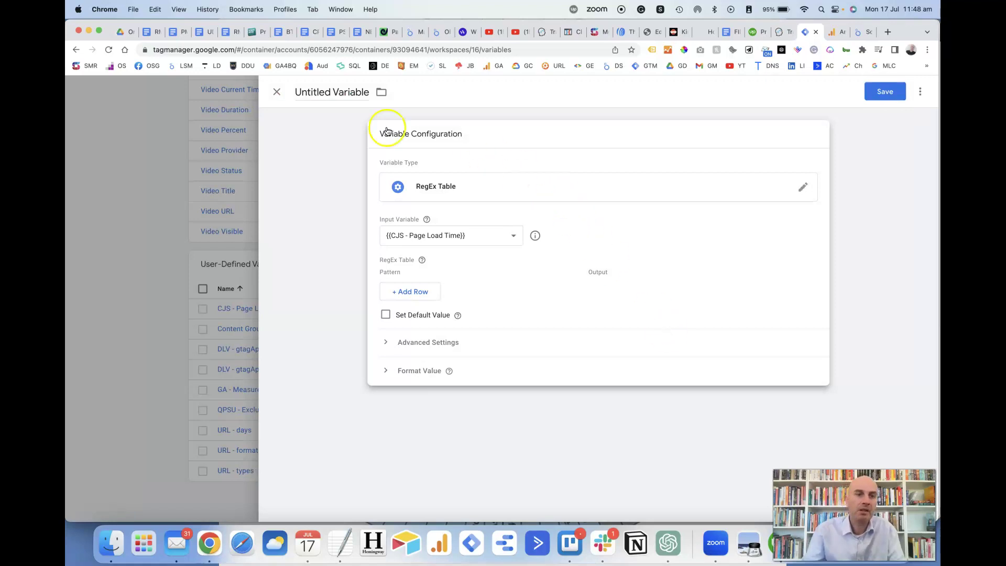
left_click(277, 92)
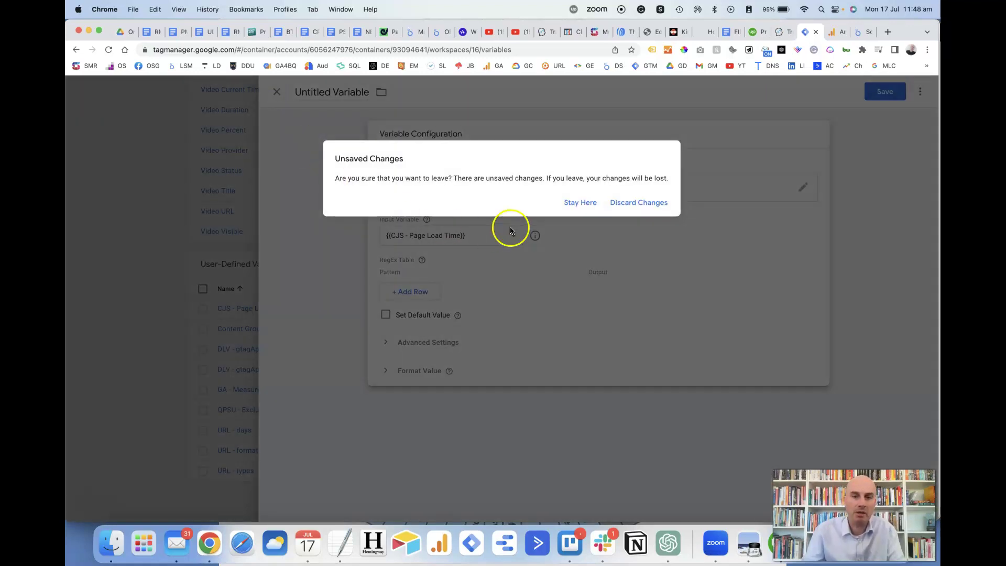
left_click(632, 206)
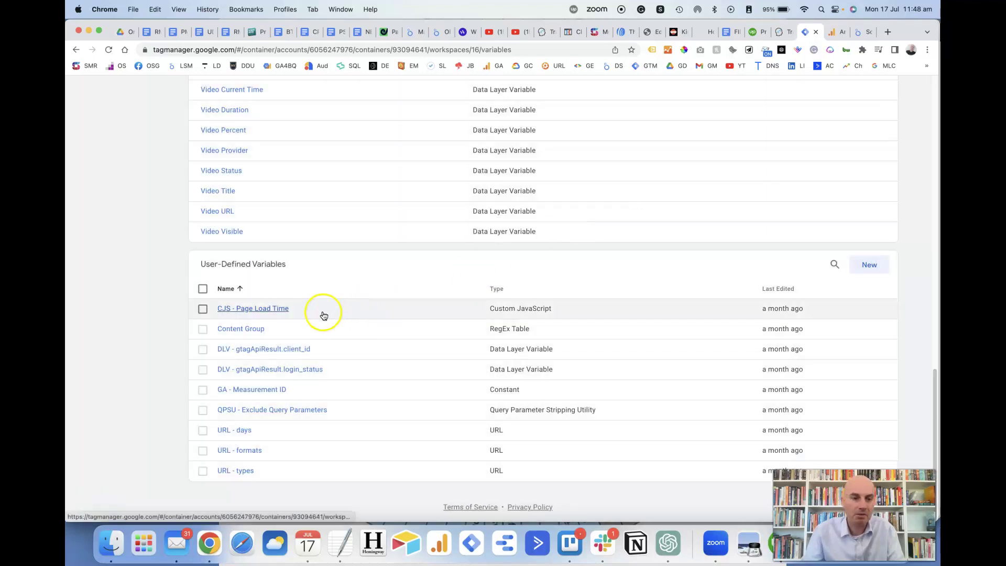
Open the user-defined variable Content Group for editing and choose {{Page Path}} as its input variable
left_click(251, 329)
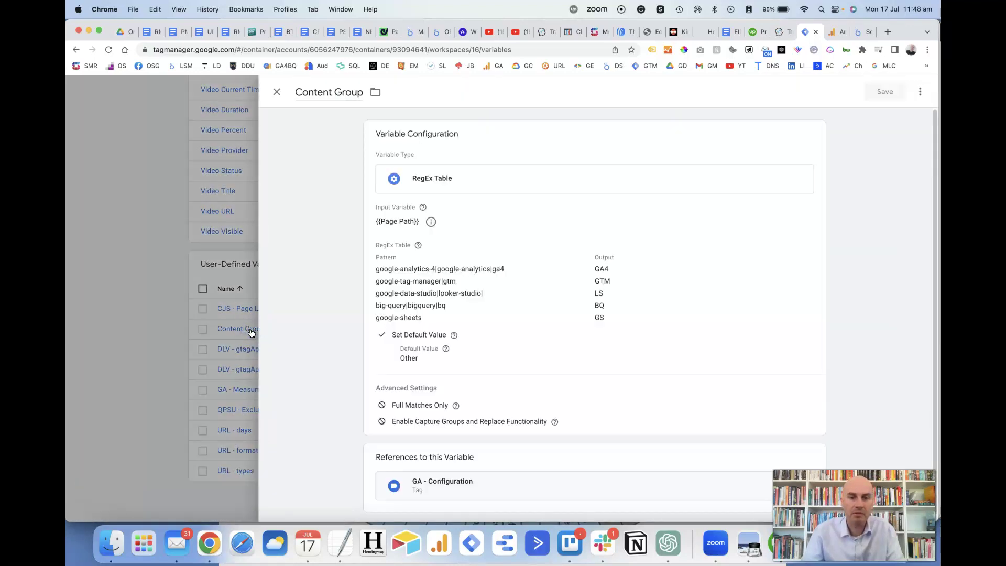
left_click(525, 292)
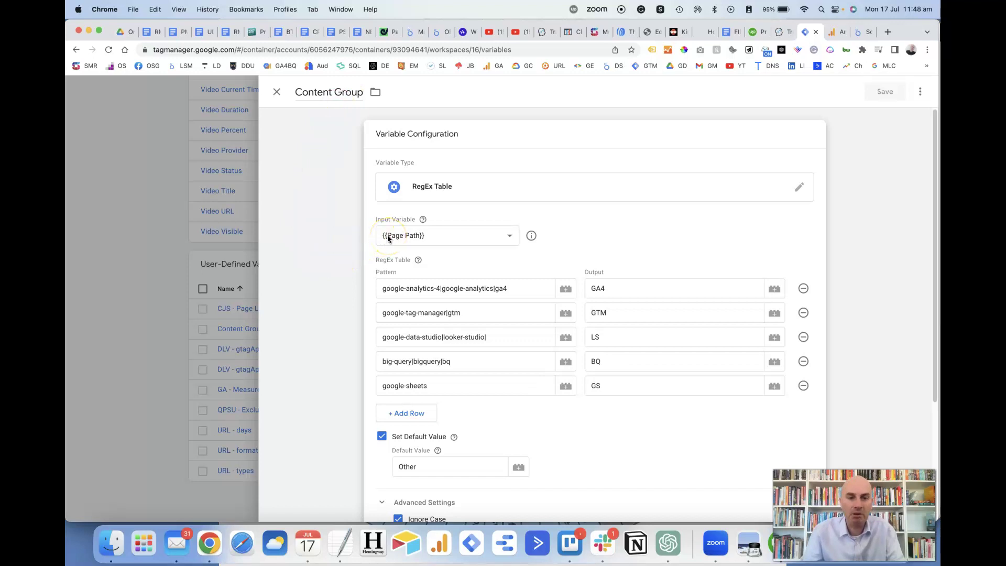
left_click(441, 237)
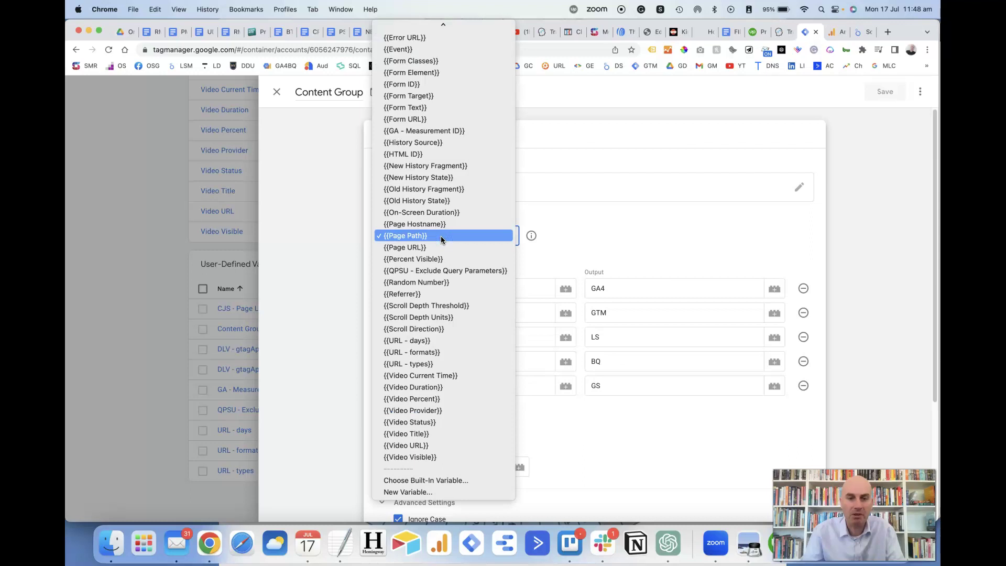
left_click(441, 239)
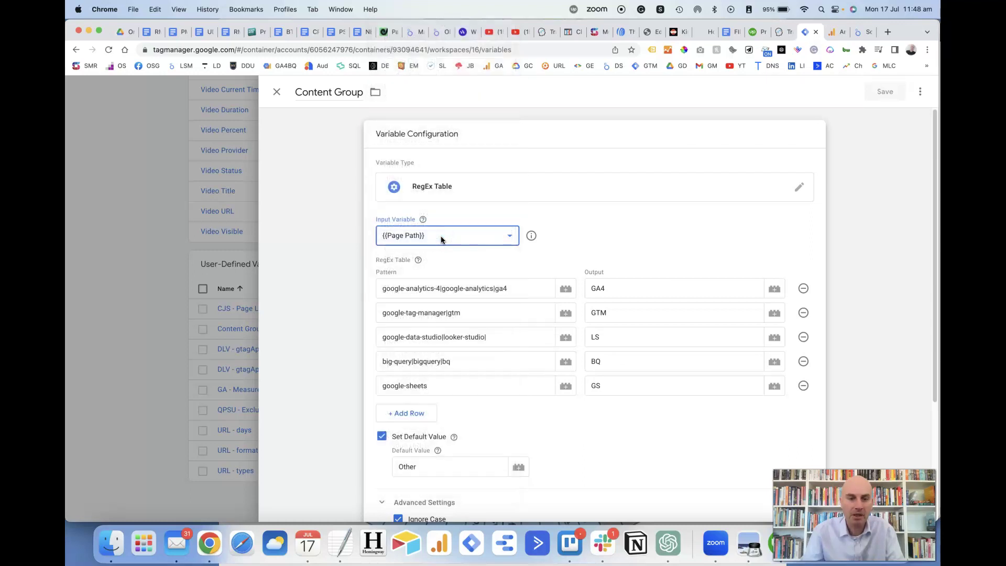
left_click(438, 244)
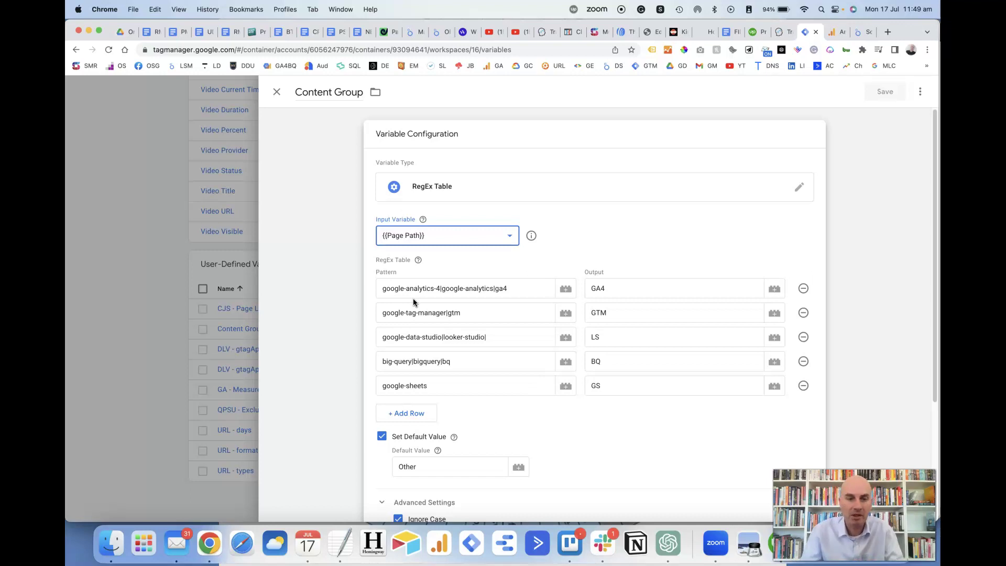
Examine the first RegEx Table row, comparing each alternative in the pattern google-analytics-4|google-analytics|ga4 with its output GA4
left_click(387, 283)
left_click(603, 281)
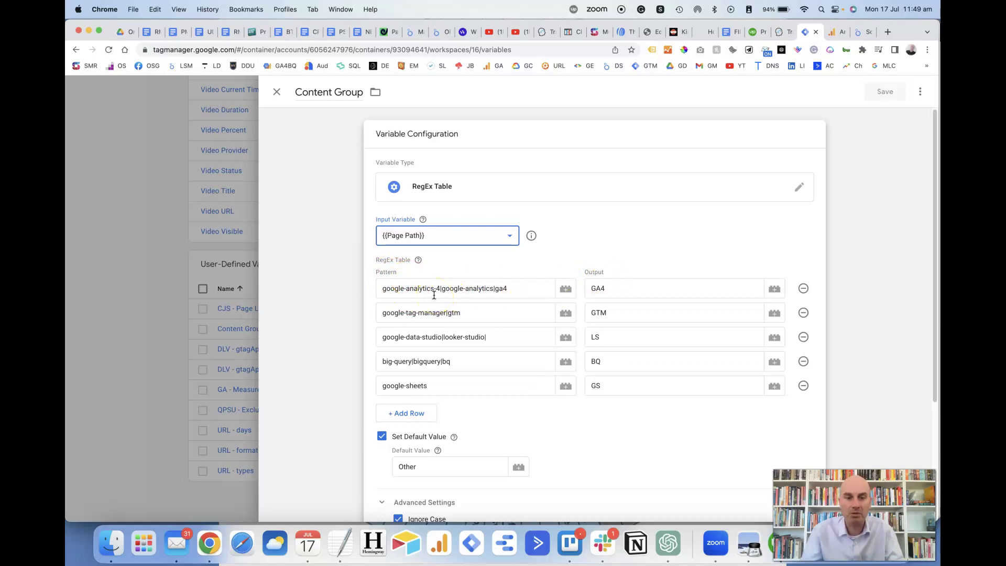
double_click(591, 287)
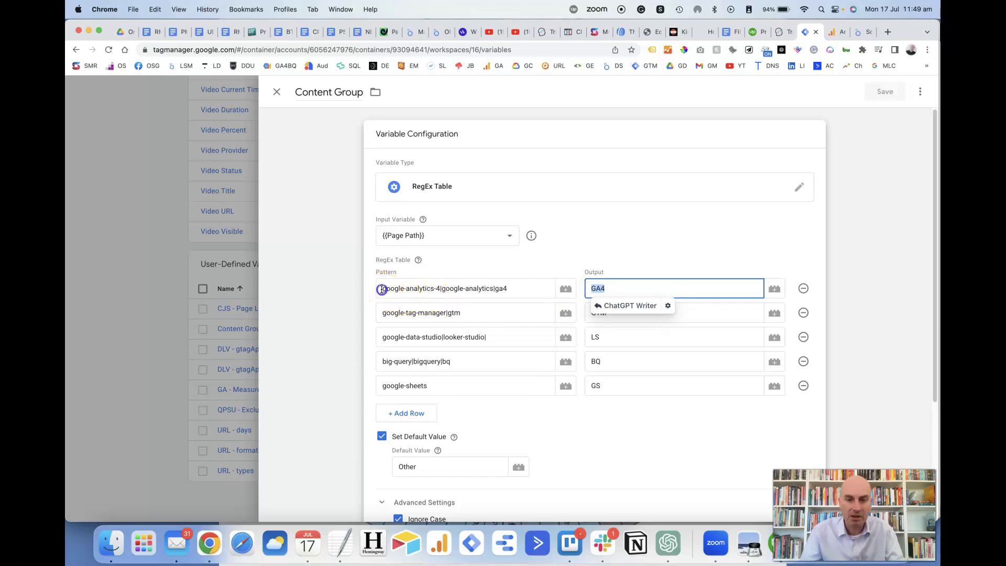
left_click_drag(381, 289, 437, 289)
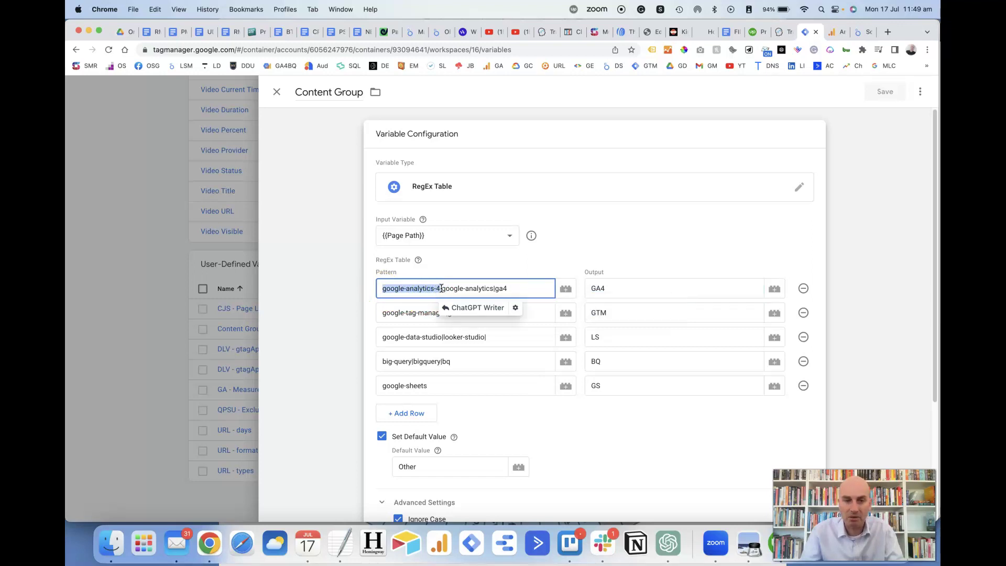
left_click(443, 289)
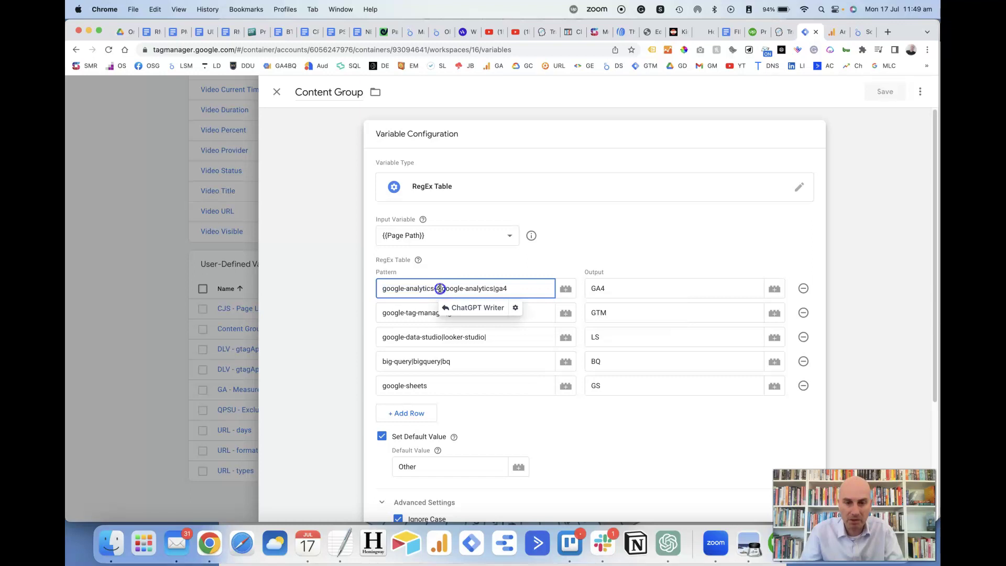
left_click(495, 289)
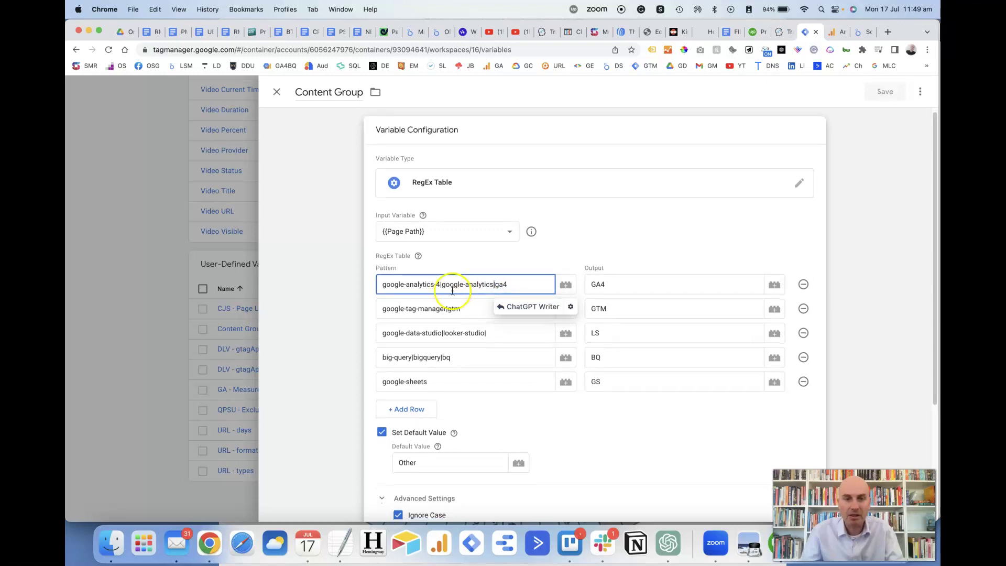
left_click(405, 290)
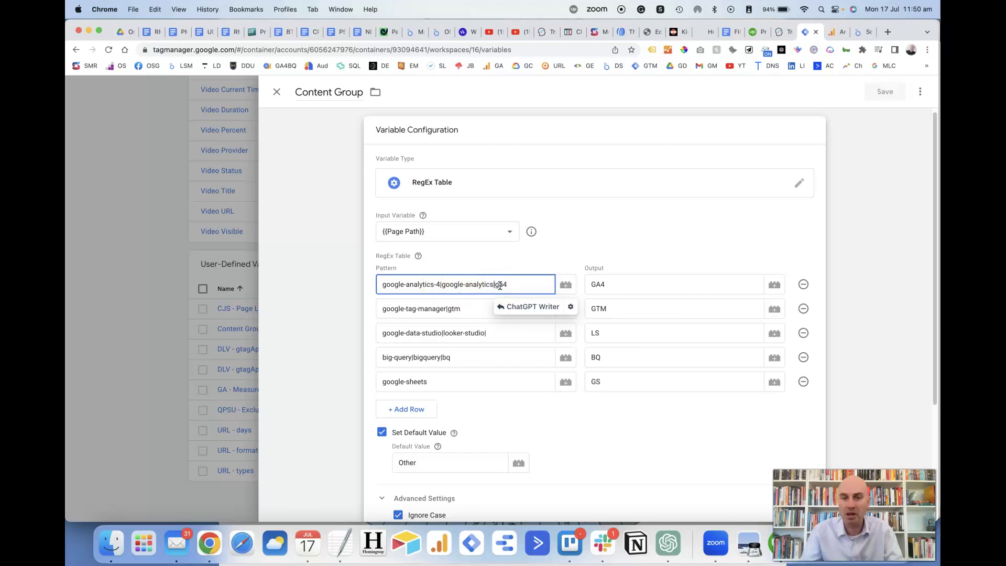
left_click(593, 284)
mouse_move(592, 284)
left_mouse_down()
mouse_move(607, 285)
mouse_move(598, 284)
left_mouse_up()
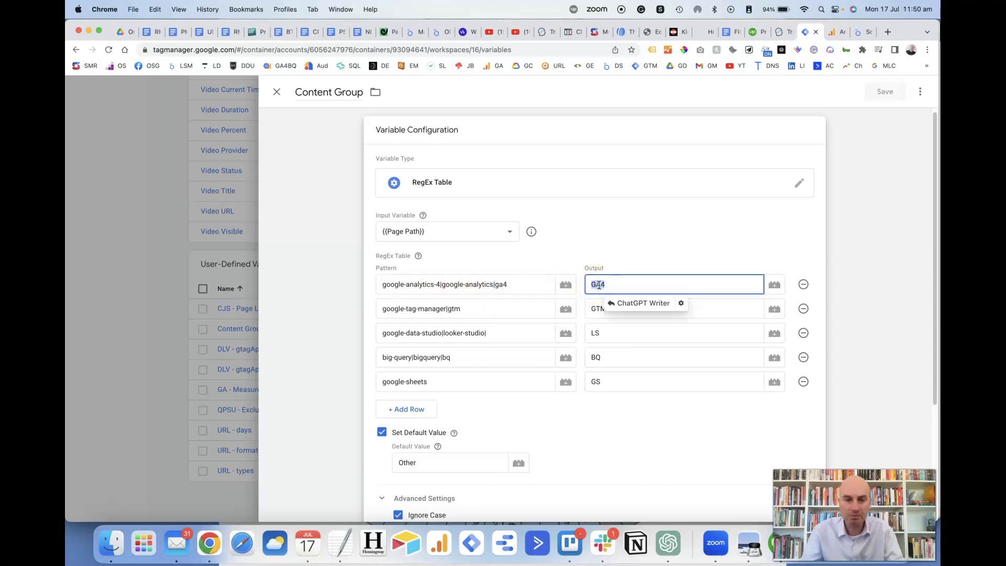
left_click(413, 291)
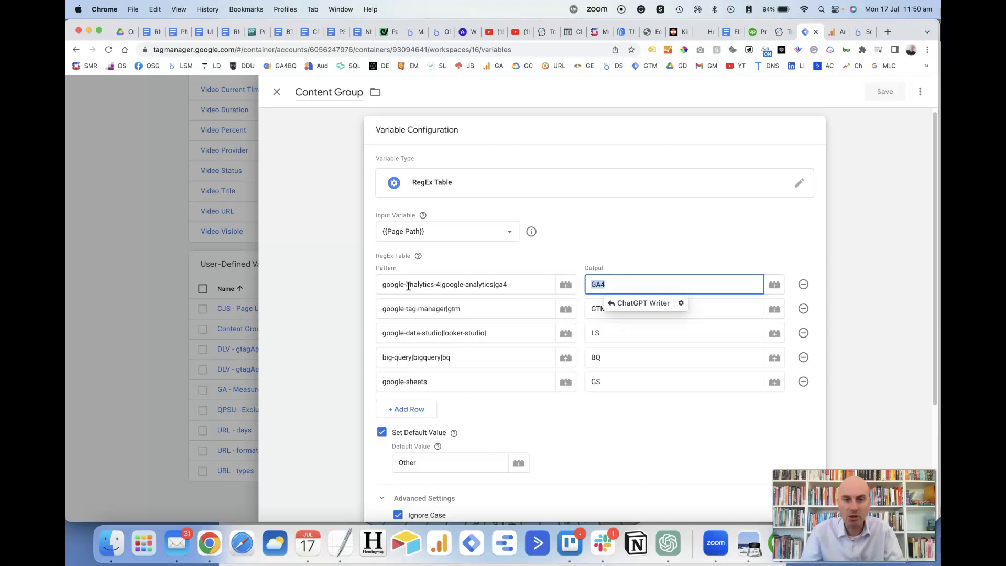
left_click(408, 286)
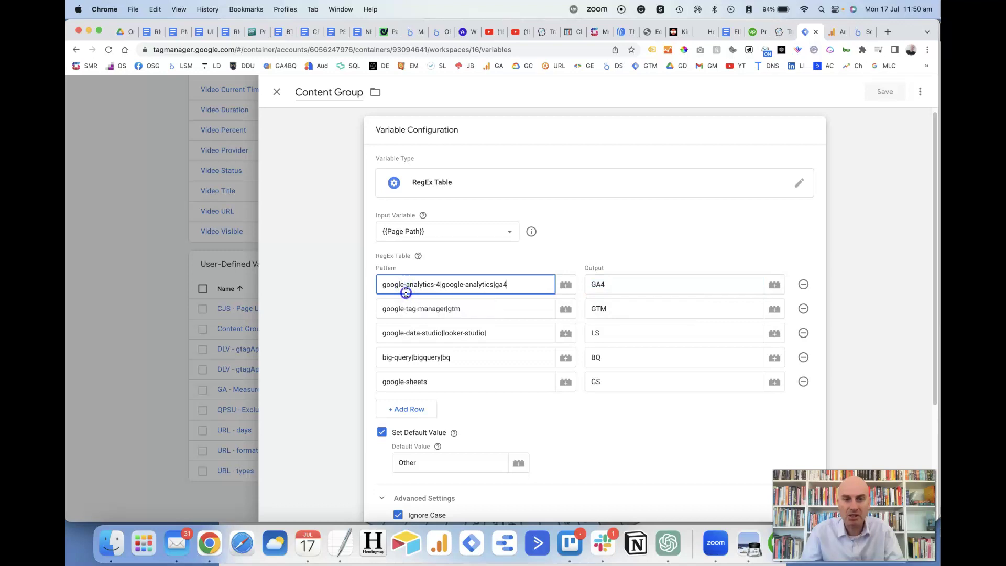
left_click(406, 292)
left_click_drag(383, 285, 433, 287)
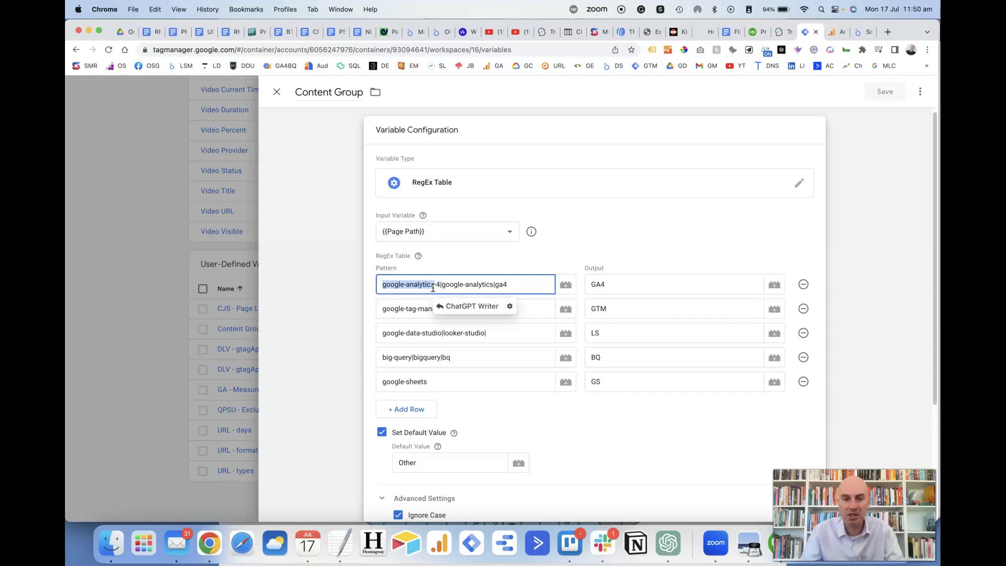
left_click_drag(433, 288, 431, 294)
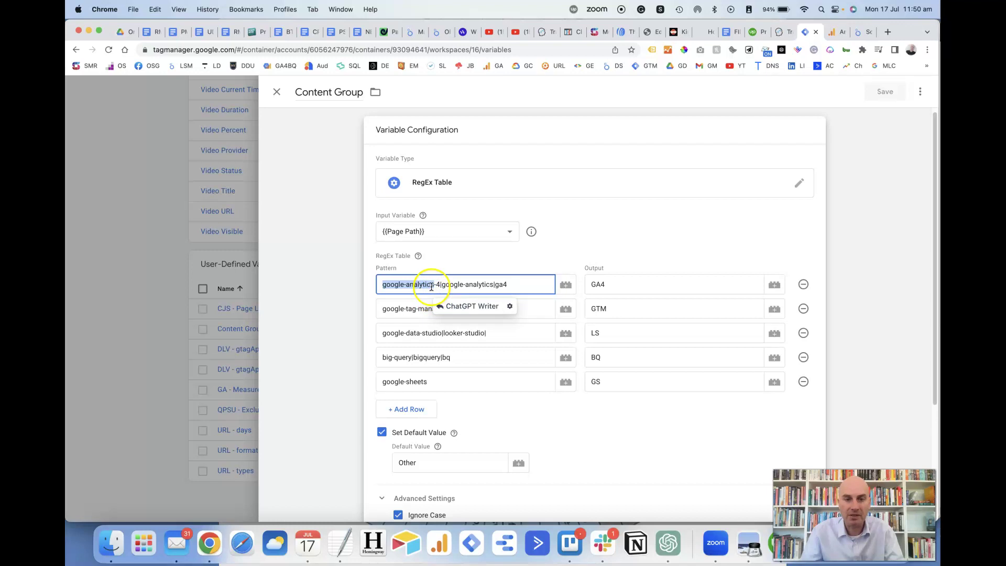
left_click_drag(431, 286, 439, 285)
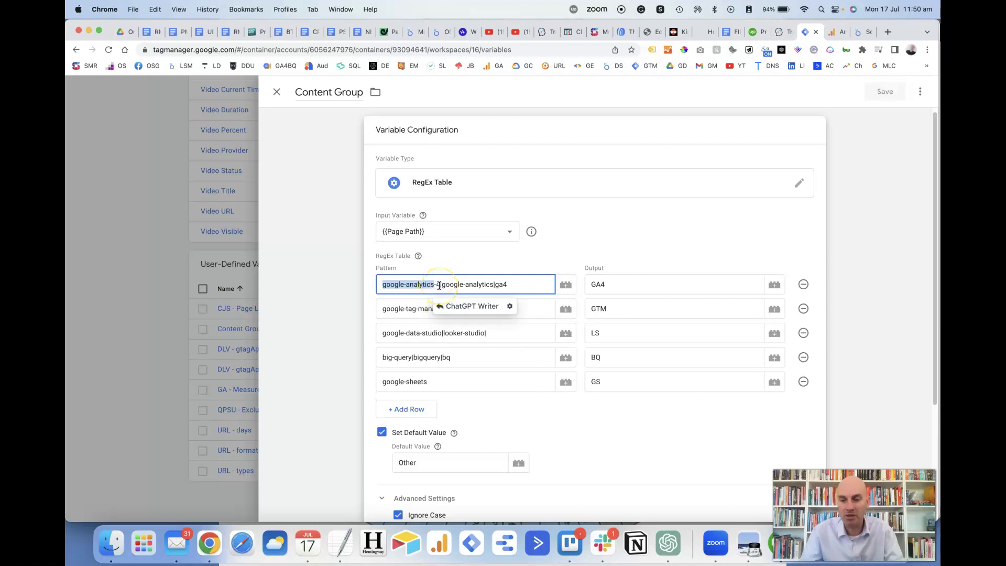
left_click_drag(440, 285, 507, 286)
left_click(496, 286)
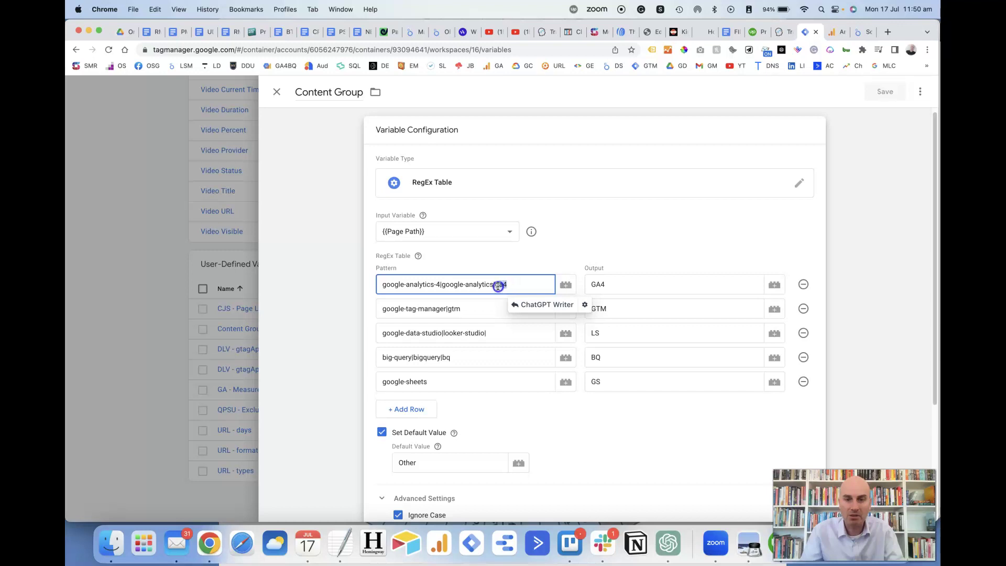
double_click(498, 285)
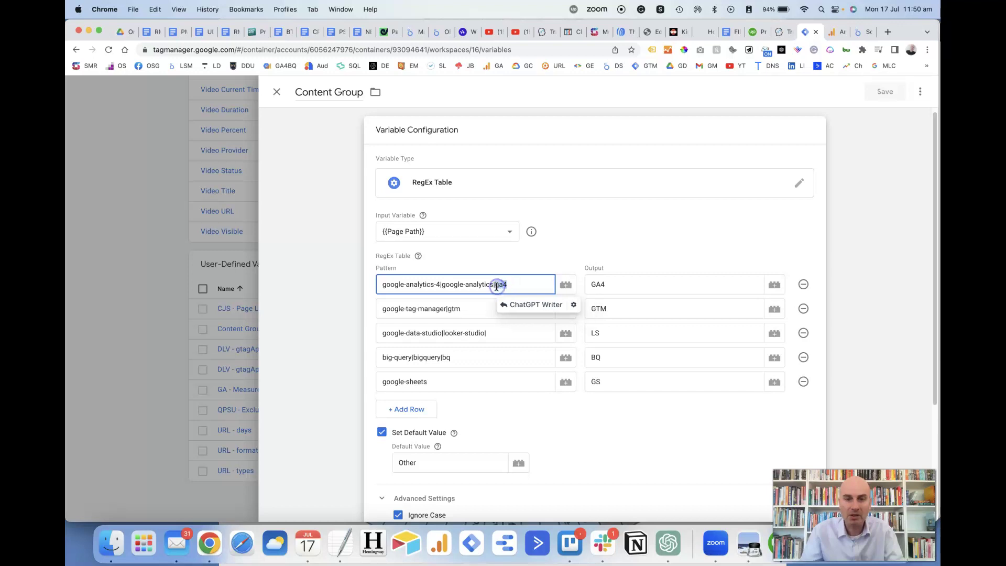
double_click(602, 286)
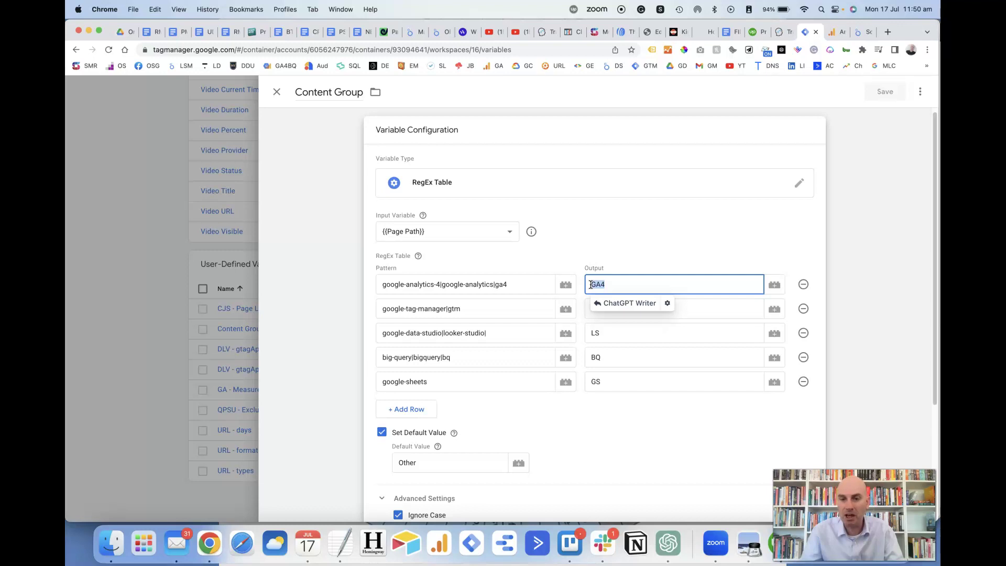
Examine the second RegEx Table row, comparing both alternatives in the pattern google-tag-manager|gtm with the output GTM
left_click(511, 308)
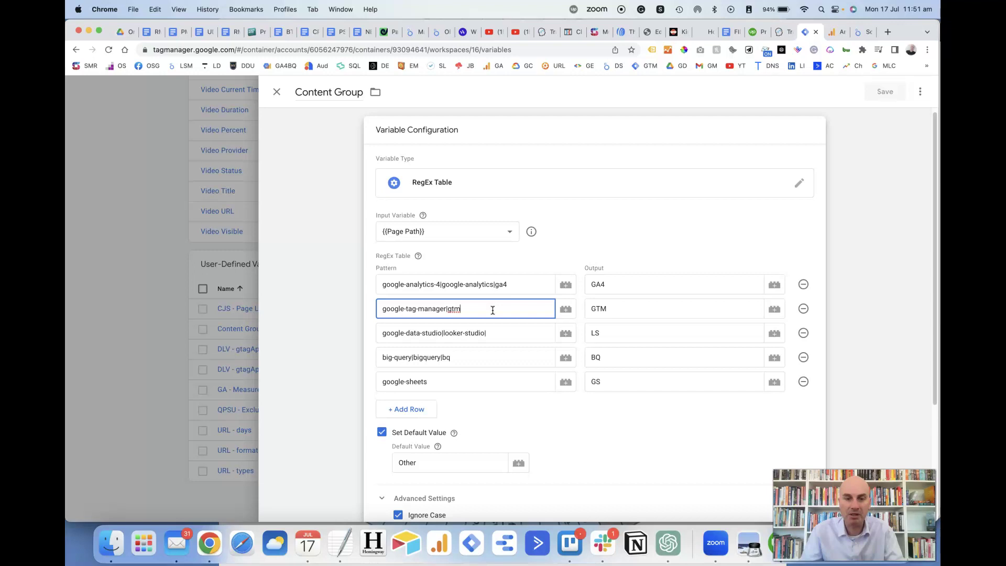
double_click(598, 308)
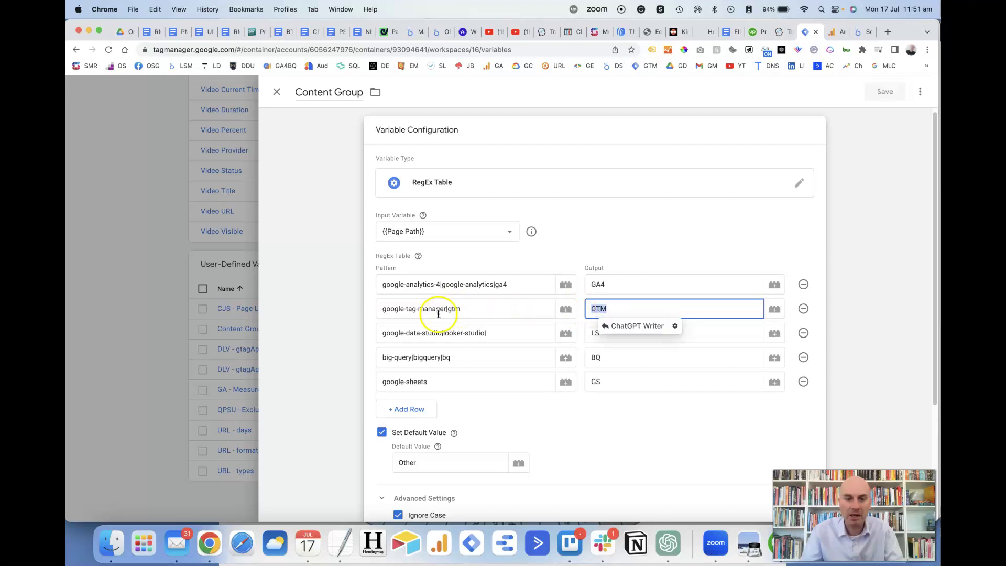
left_click_drag(445, 309, 382, 309)
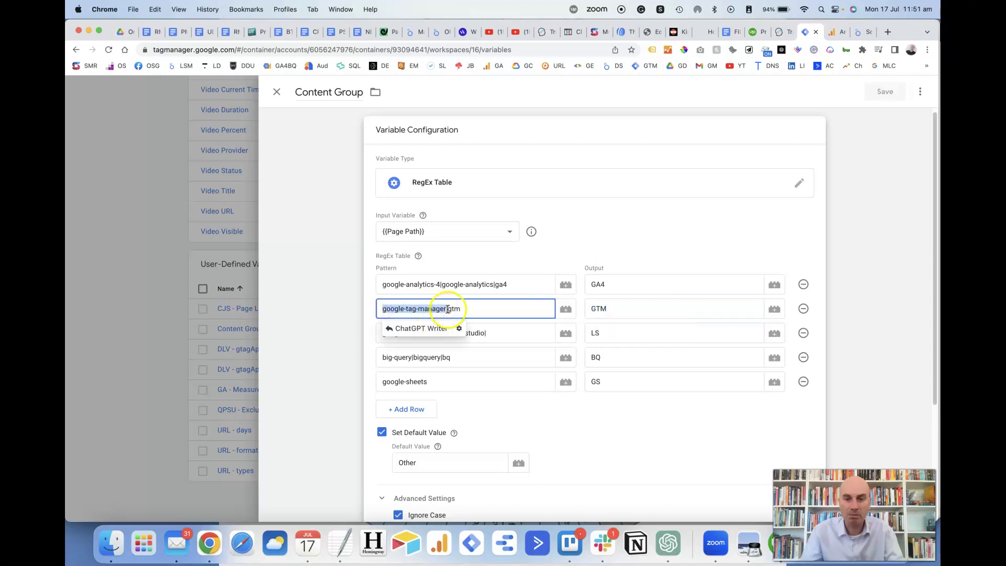
double_click(454, 309)
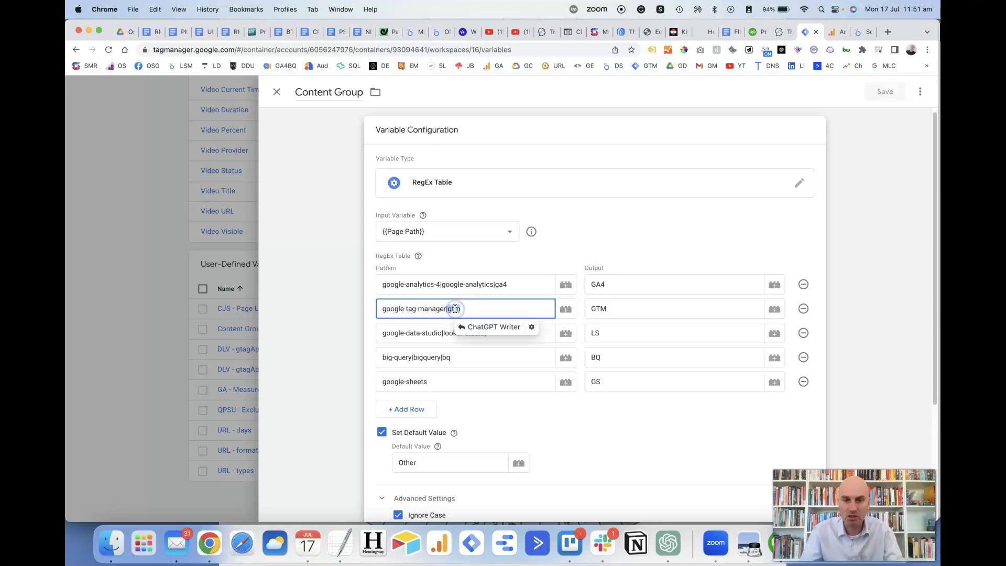
Review the row with output LS and remove its trailing pipe so the pattern reads google-data-studio|looker-studio
double_click(595, 334)
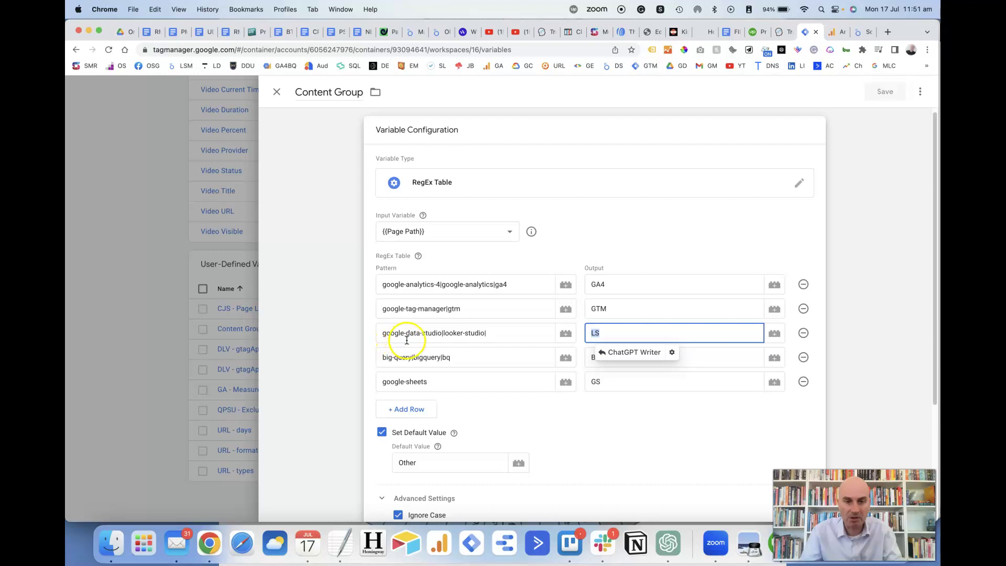
mouse_move(441, 334)
left_mouse_down()
mouse_move(376, 333)
mouse_move(443, 333)
left_mouse_up()
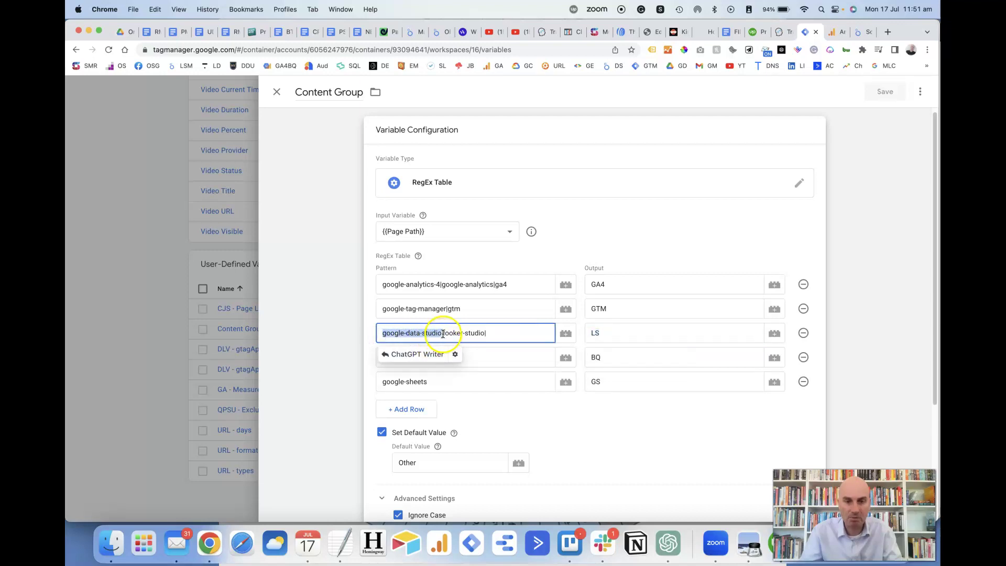
left_click(442, 334)
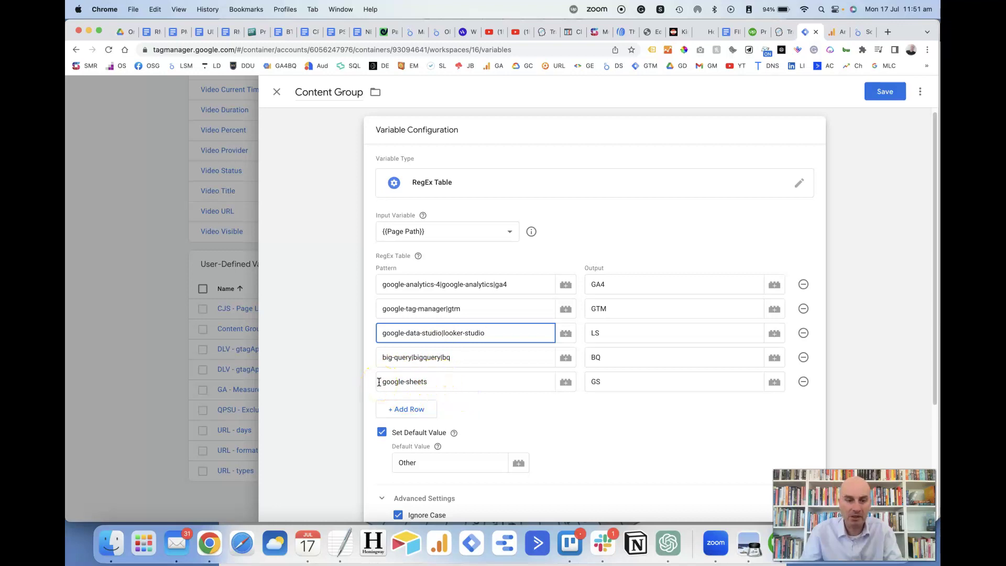
Examine the Set Default Value option and the default value Other used for page paths that match no pattern
scroll(354, 383, "down", 5)
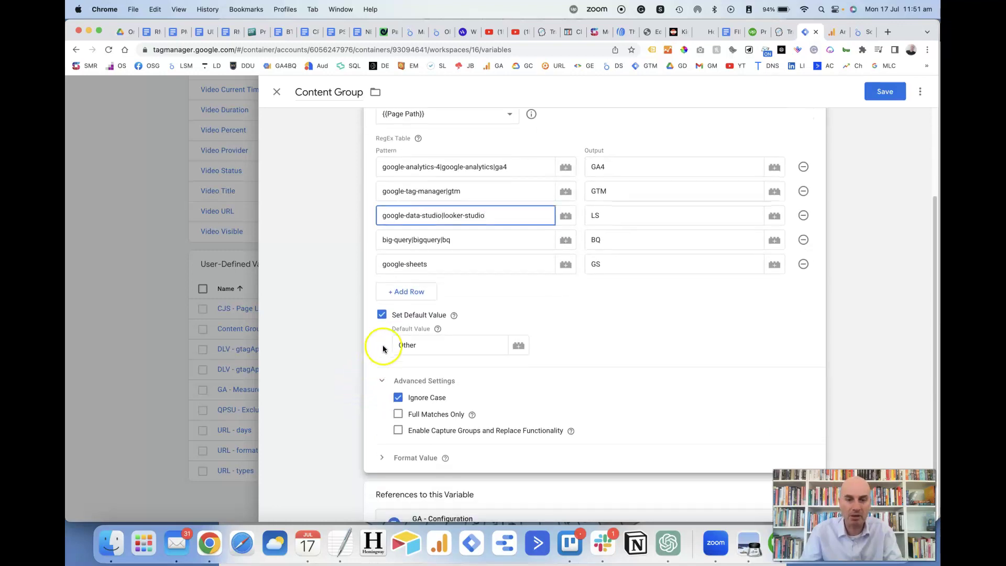
left_click(438, 321)
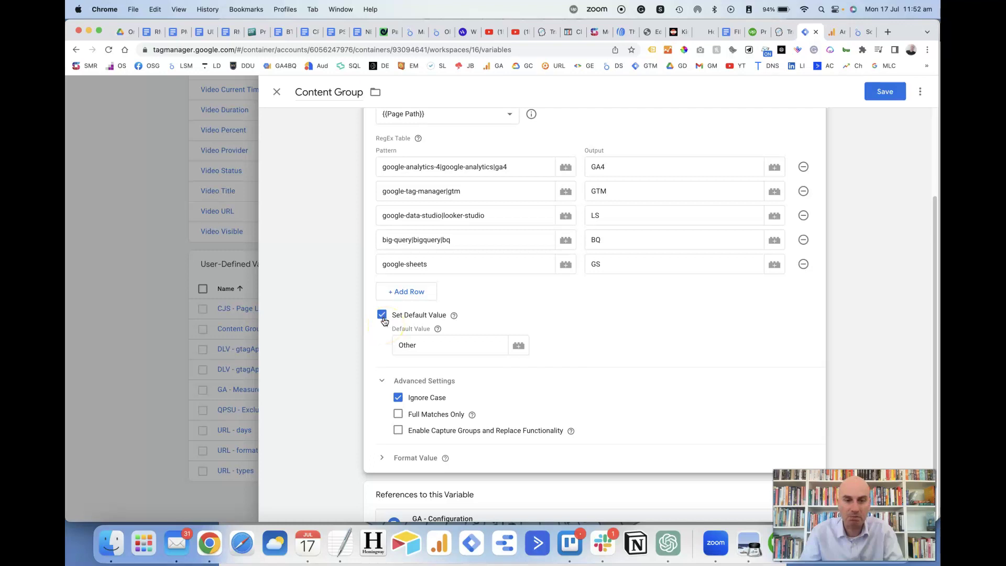
double_click(407, 345)
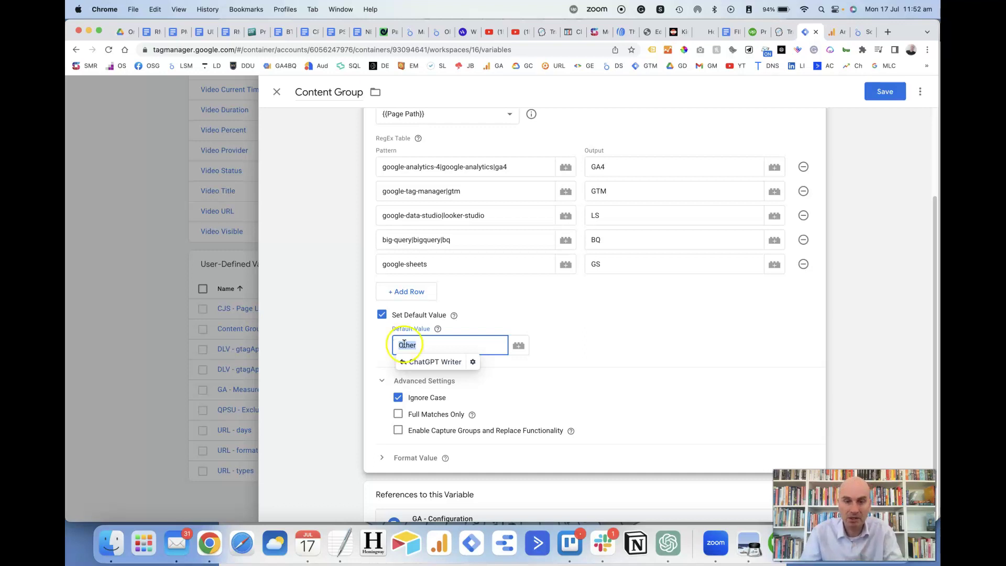
left_click(458, 327)
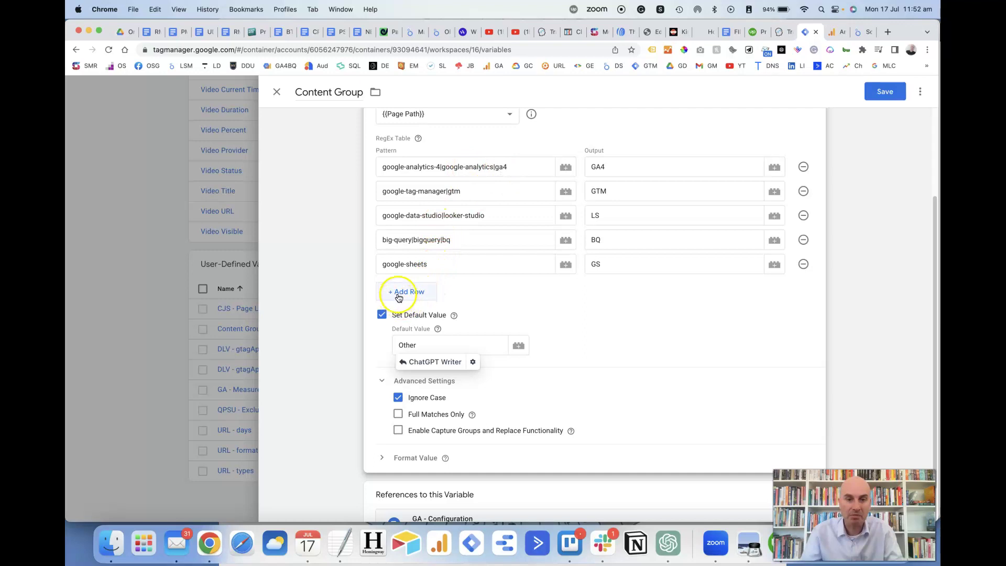
left_click(461, 288)
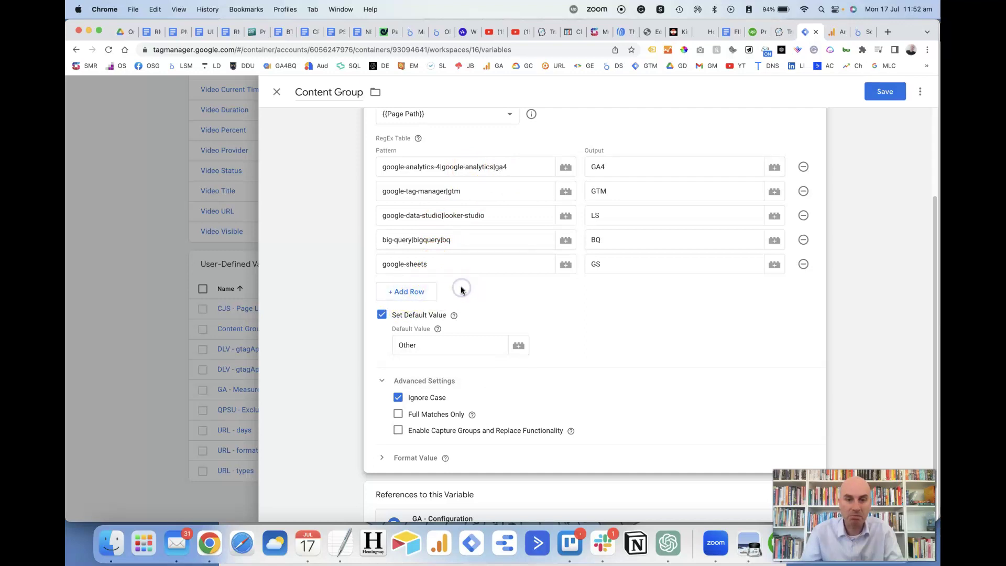
Add an empty row to the end of the RegEx Table and delete it again
left_click(413, 294)
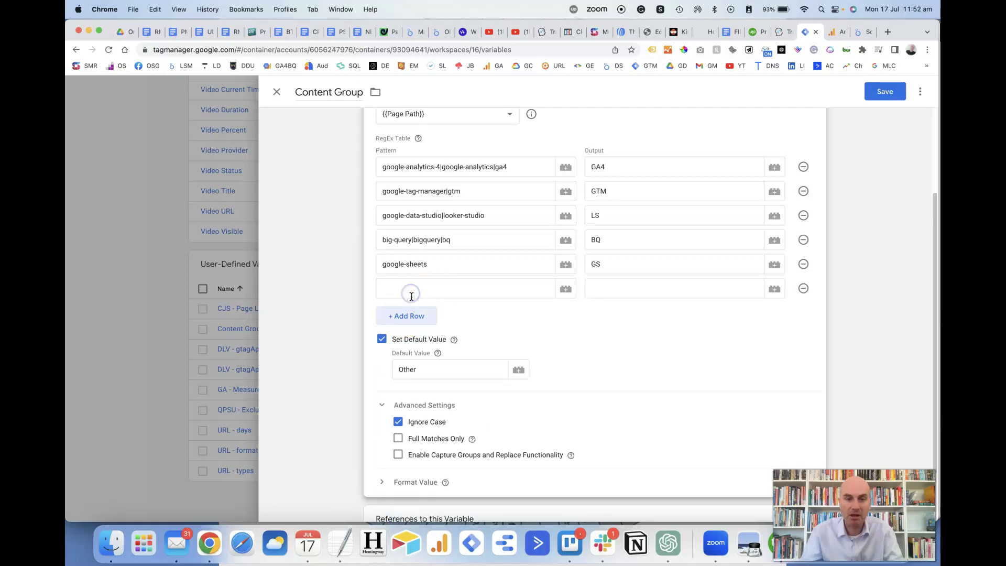
left_click(413, 294)
left_click(606, 288)
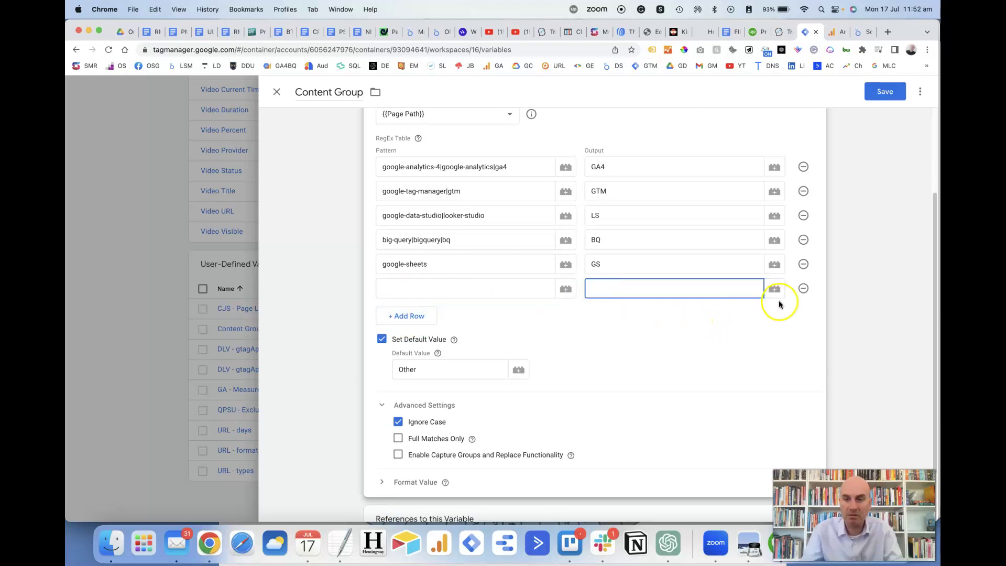
left_click(802, 289)
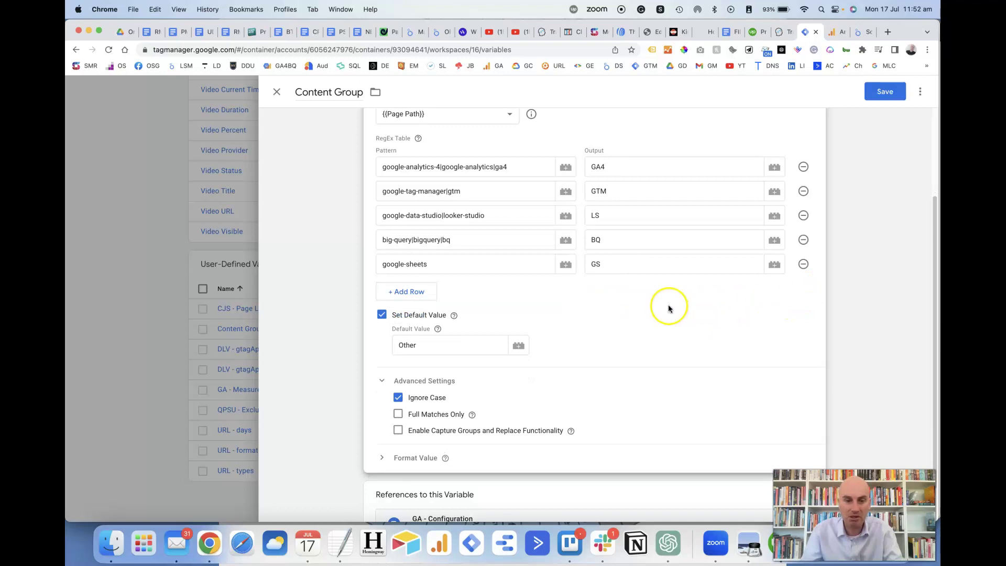
Examine the advanced options Ignore Case, Full Matches Only and Enable Capture Groups and Replace Functionality against the google-tag-manager pattern
scroll(668, 304, "down", 2)
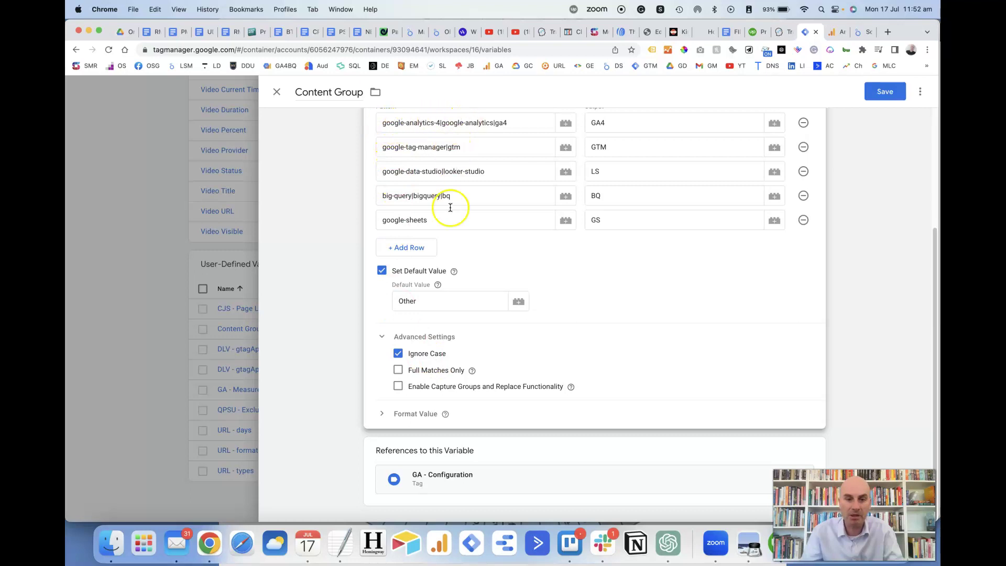
mouse_move(471, 373)
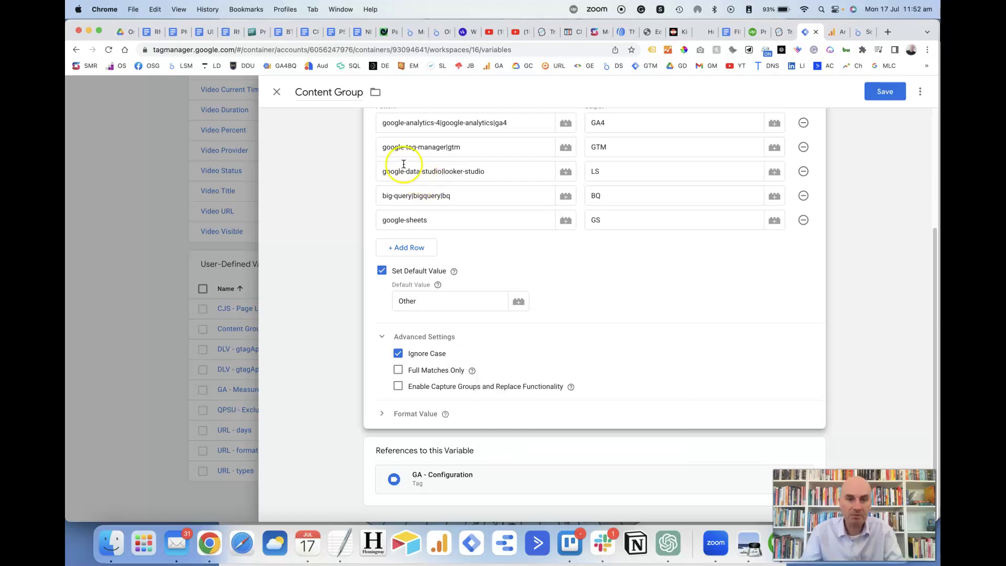
left_click_drag(383, 148, 445, 148)
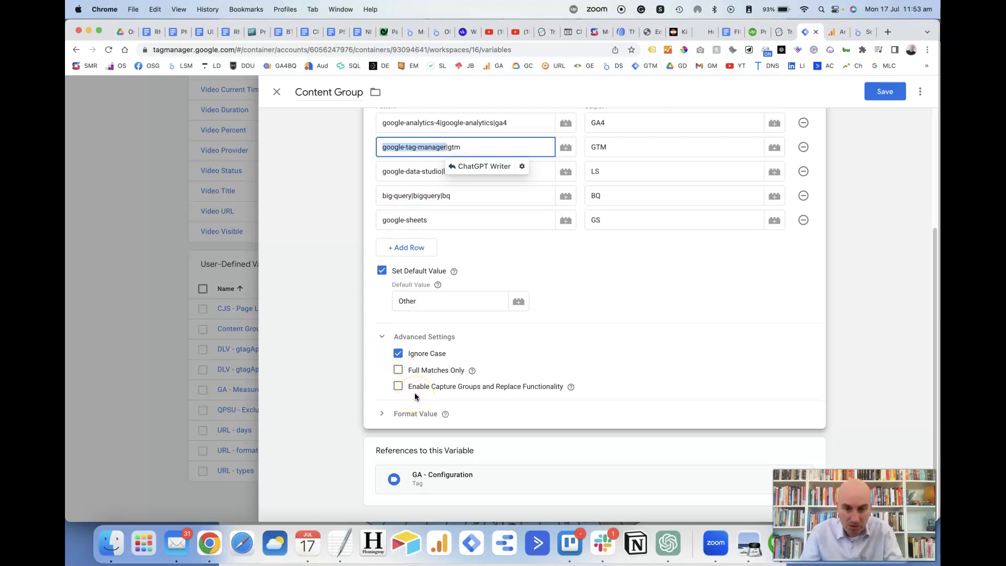
left_click(571, 387)
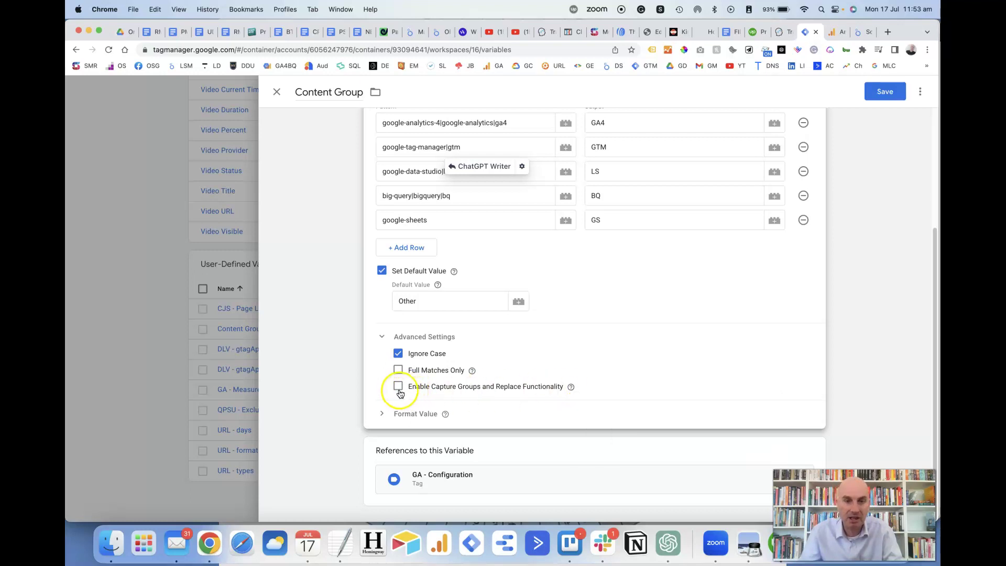
Save the Content Group variable and return to the variables list
left_click(884, 92)
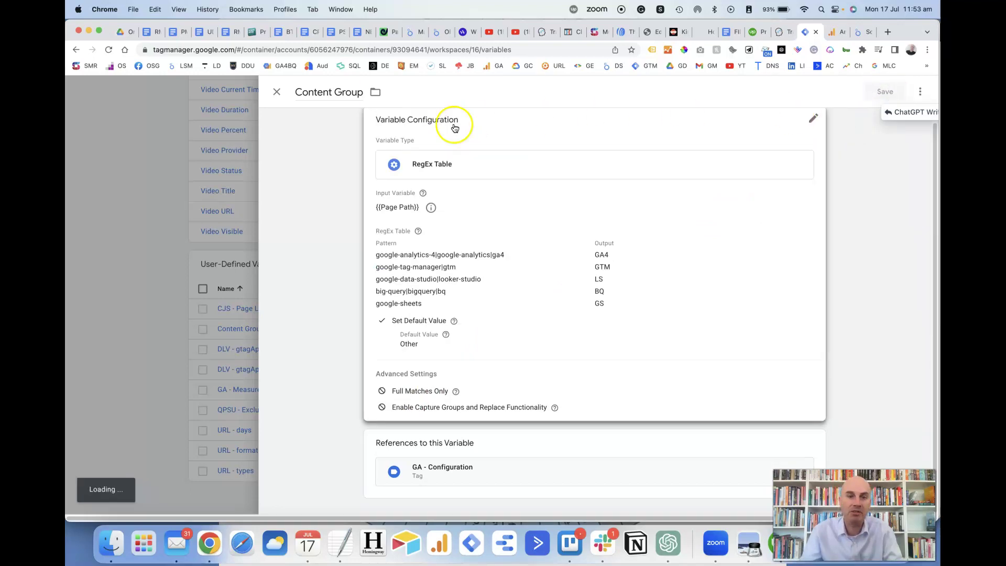
scroll(136, 183, "up", 10)
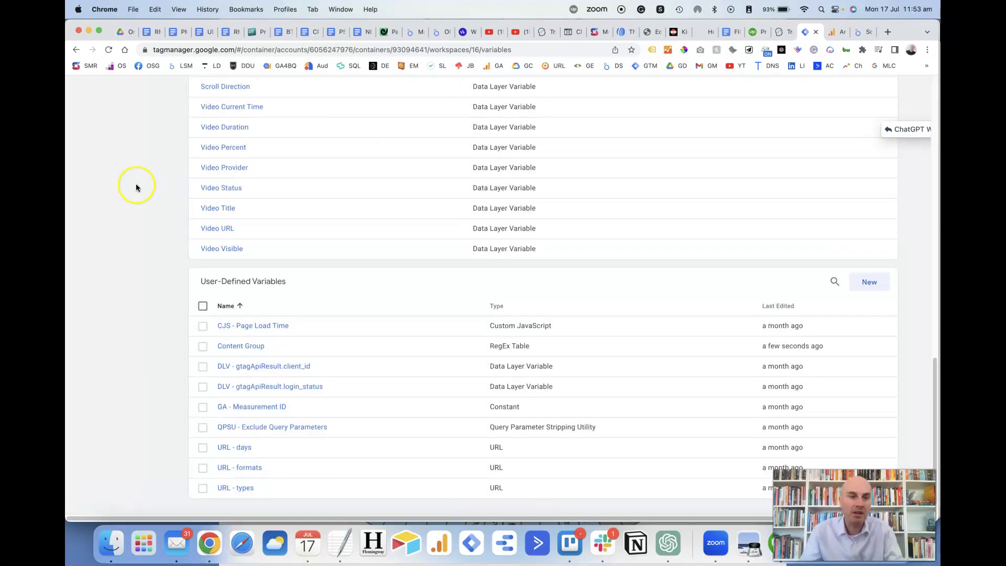
scroll(137, 185, "up", 8)
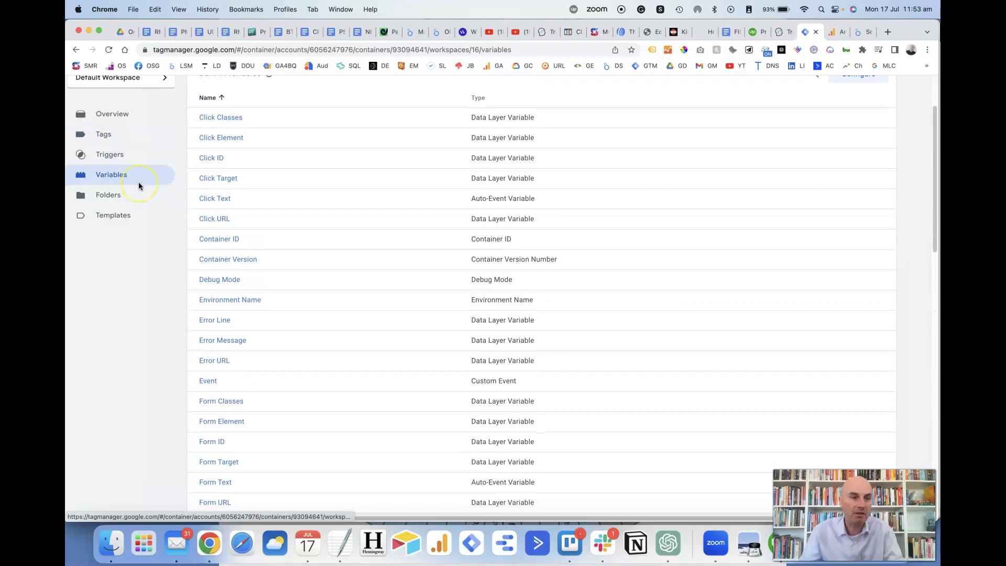
Open the GA - Configuration tag and start editing its tag configuration
left_click(138, 175)
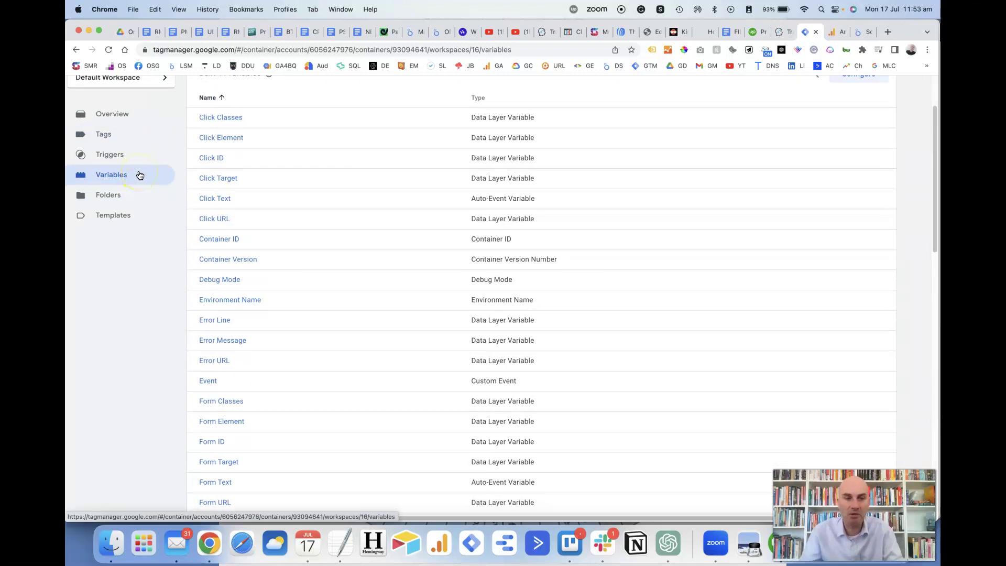
left_click(106, 138)
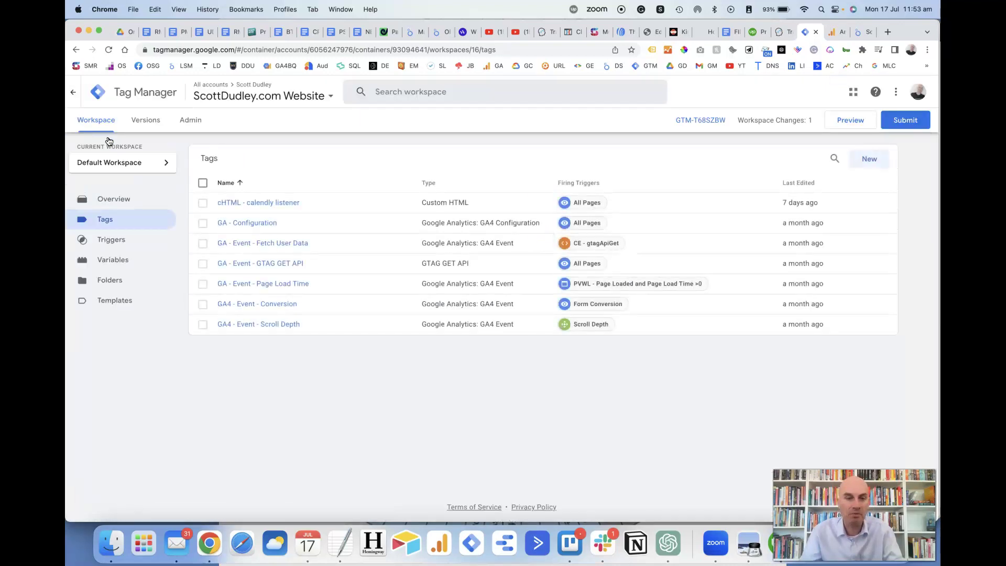
left_click(251, 225)
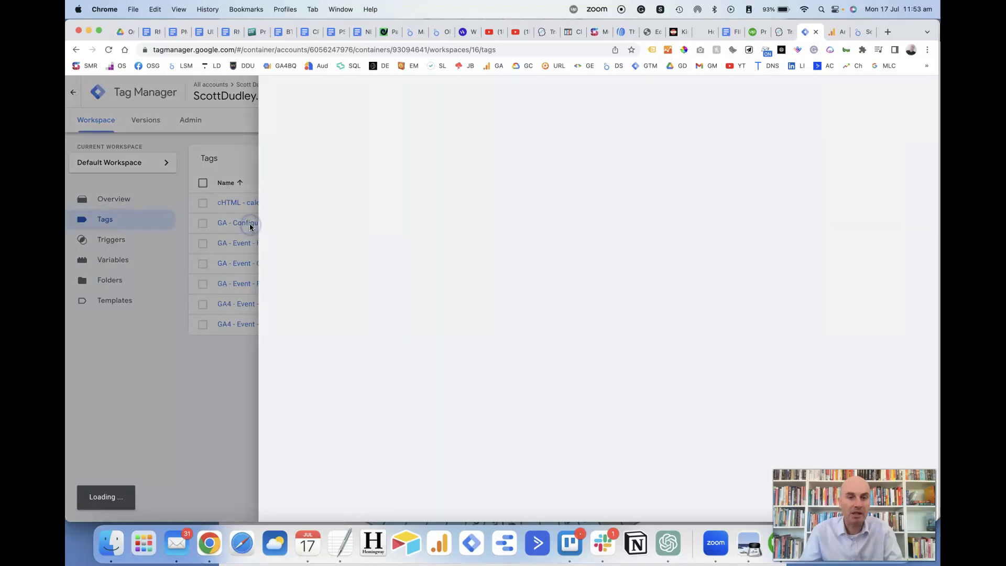
left_click(523, 226)
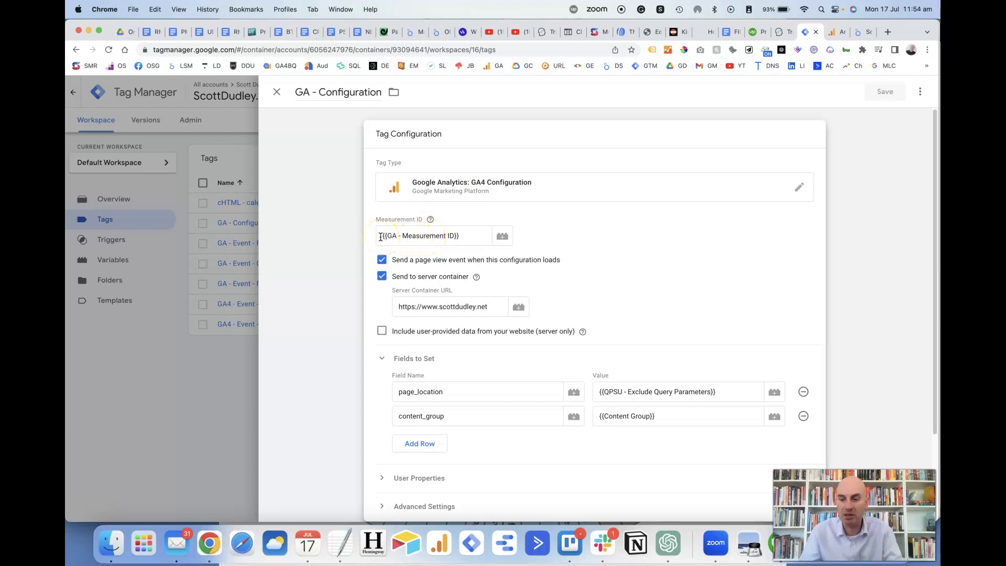
Examine the Measurement ID field, which is filled by the variable {{GA - Measurement ID}}
left_click_drag(381, 237, 465, 237)
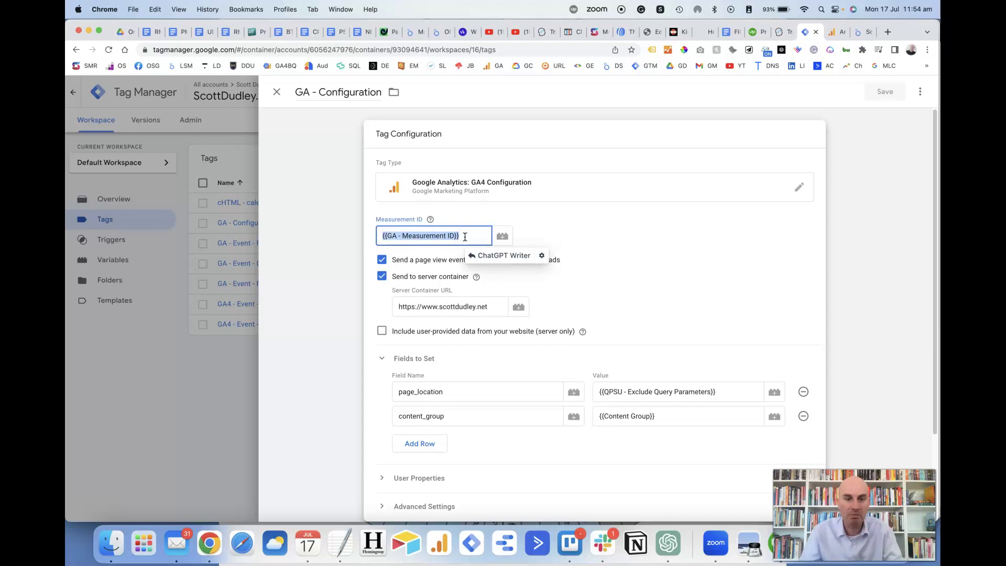
left_click_drag(465, 237, 409, 242)
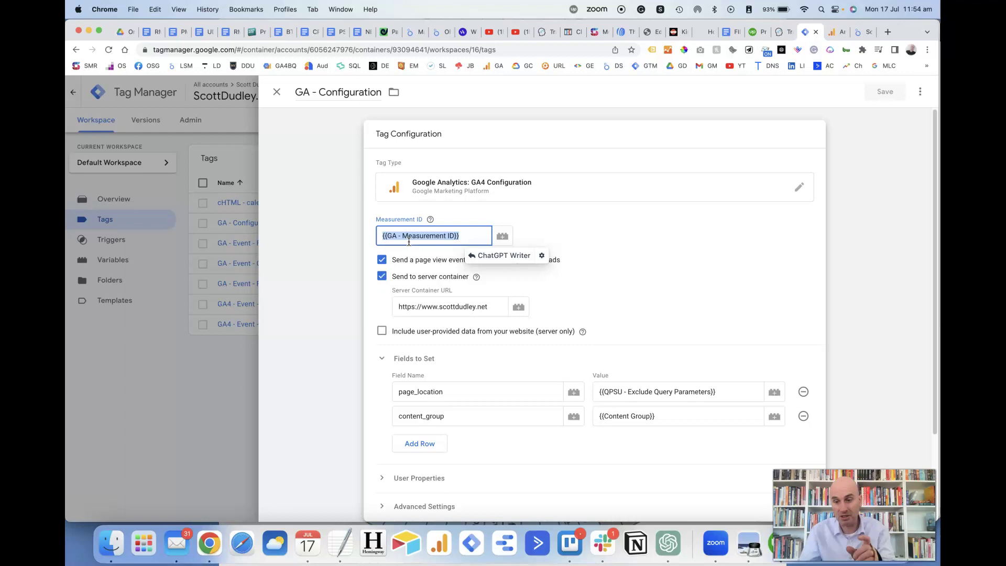
left_click(373, 242)
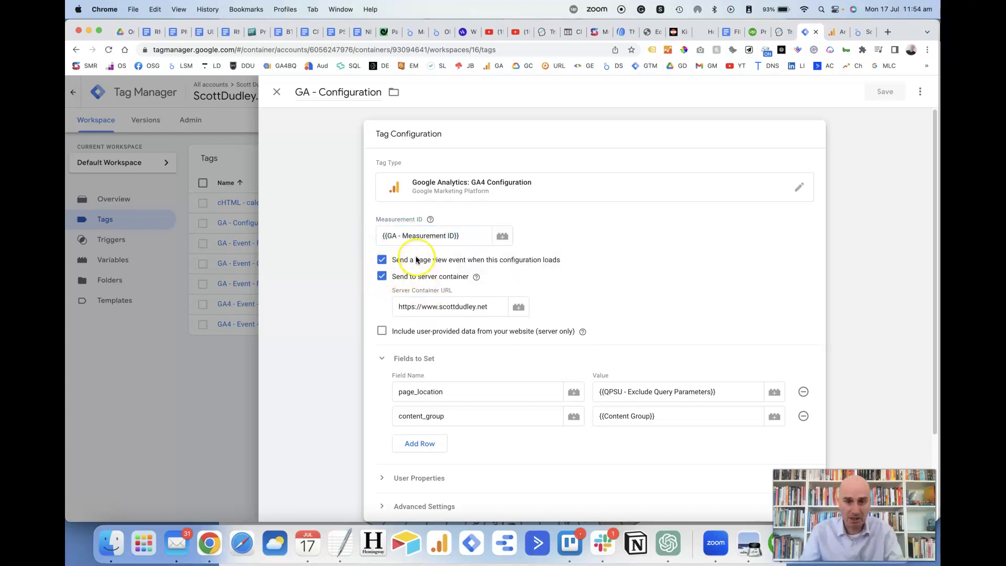
Add an empty row to Fields to Set and compare the content_group field name with its value {{Content Group}}
scroll(430, 325, "down", 3)
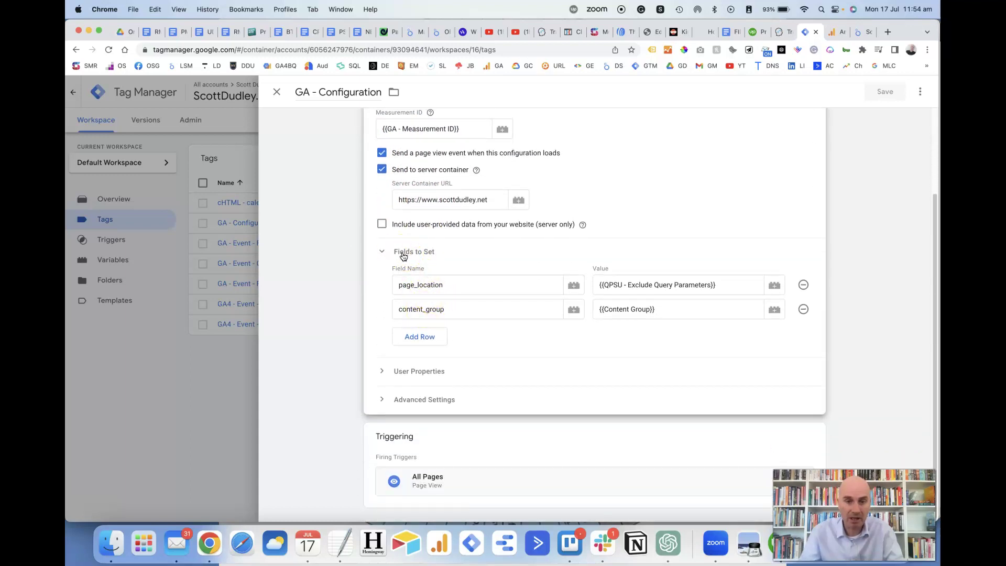
left_click(428, 342)
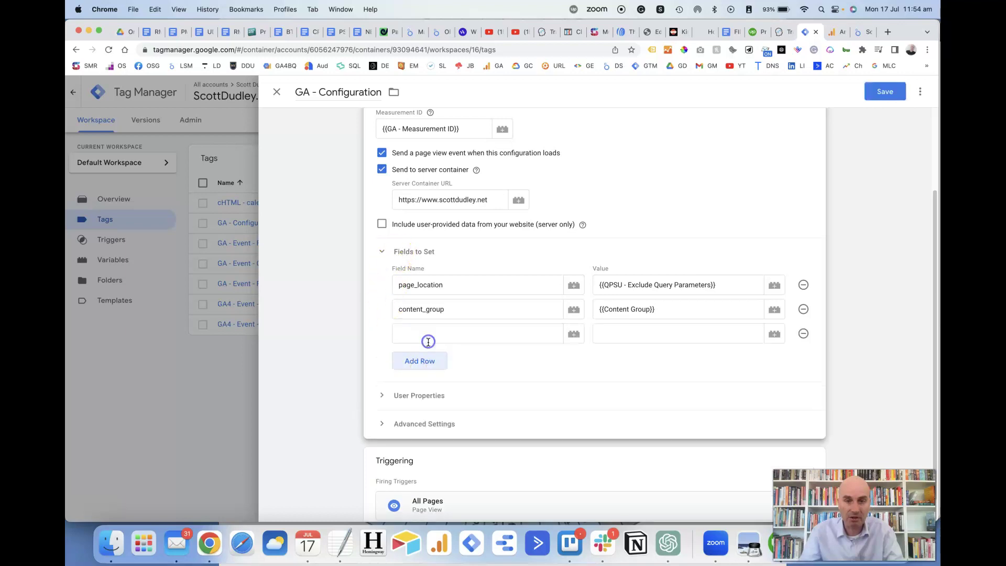
left_click(446, 311)
left_click_drag(446, 311, 395, 310)
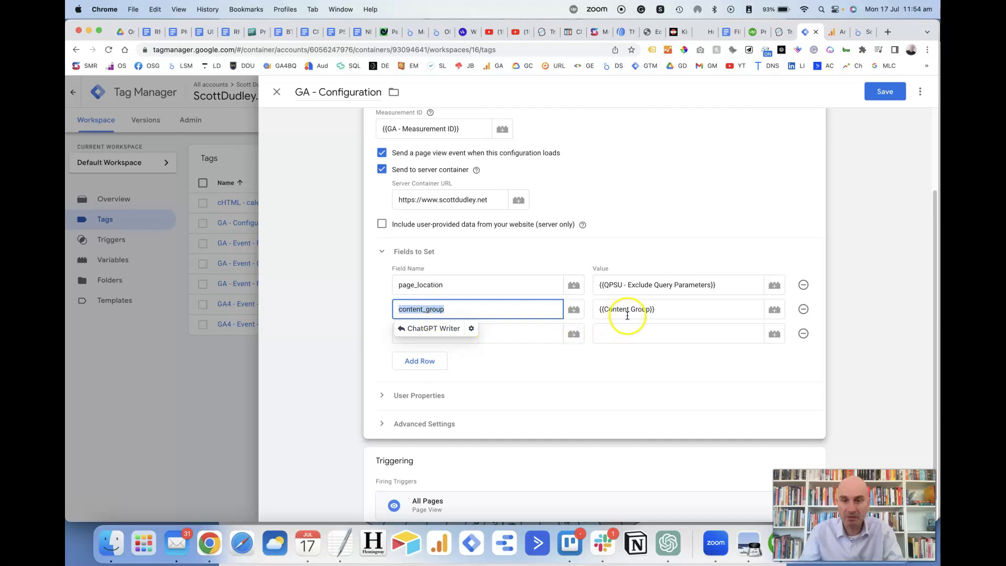
left_click(660, 313)
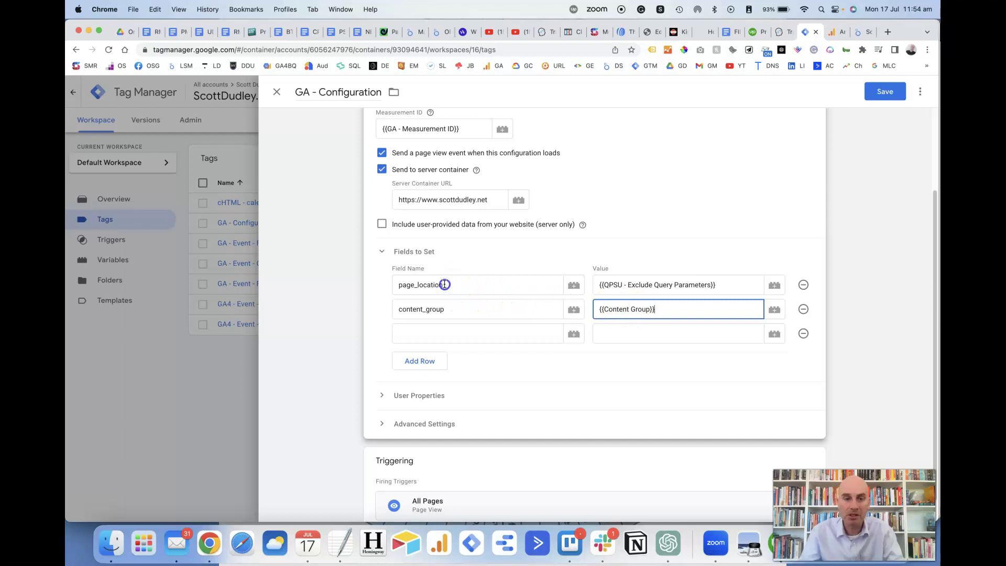
Compare the page_location field name with its value {{QPSU - Exclude Query Parameters}}
double_click(506, 288)
left_click_drag(715, 285, 603, 285)
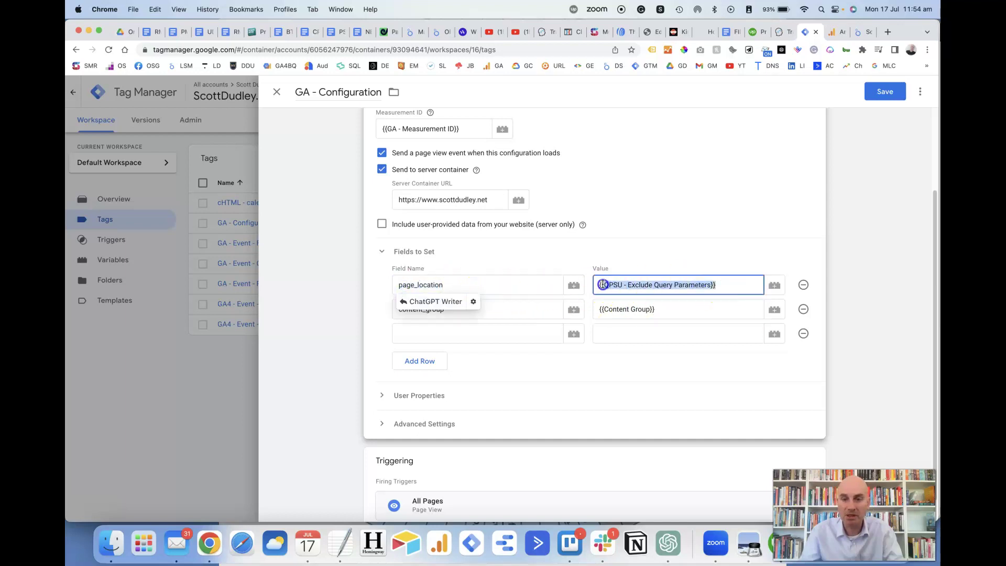
left_click(382, 318)
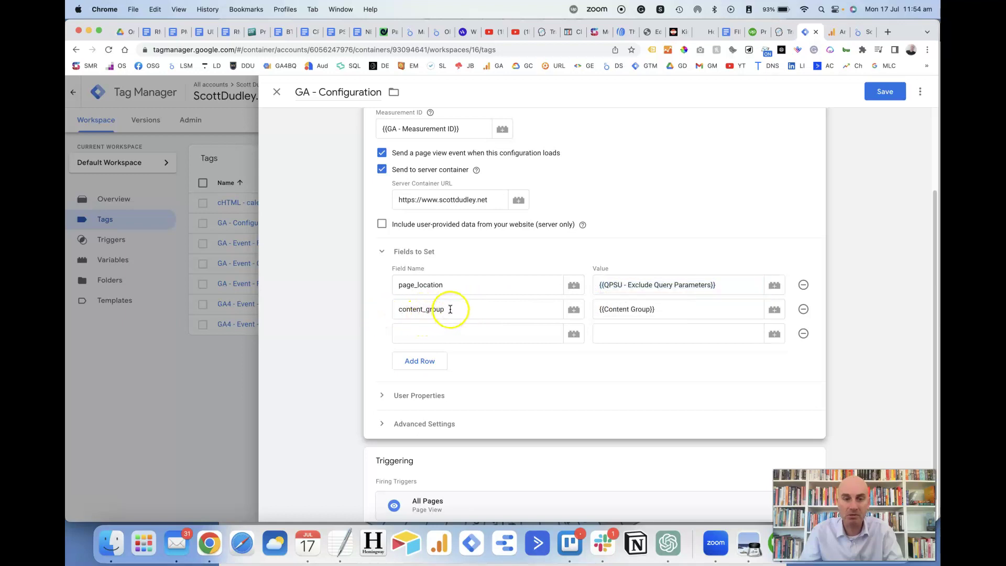
Examine the content_group field name and the list of variables available for its value, leaving {{Content Group}} assigned
left_click_drag(450, 309, 395, 309)
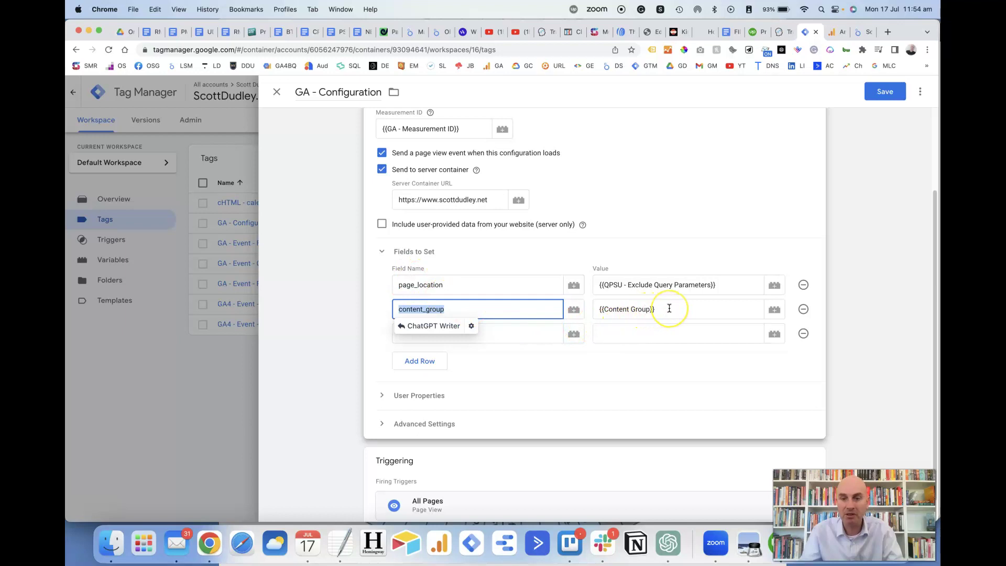
left_click(774, 309)
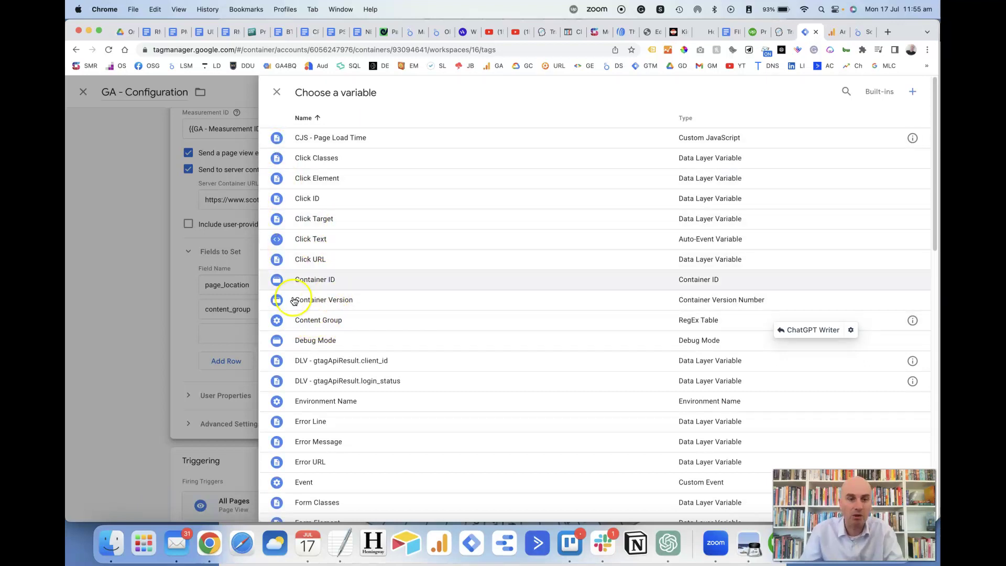
left_click(277, 92)
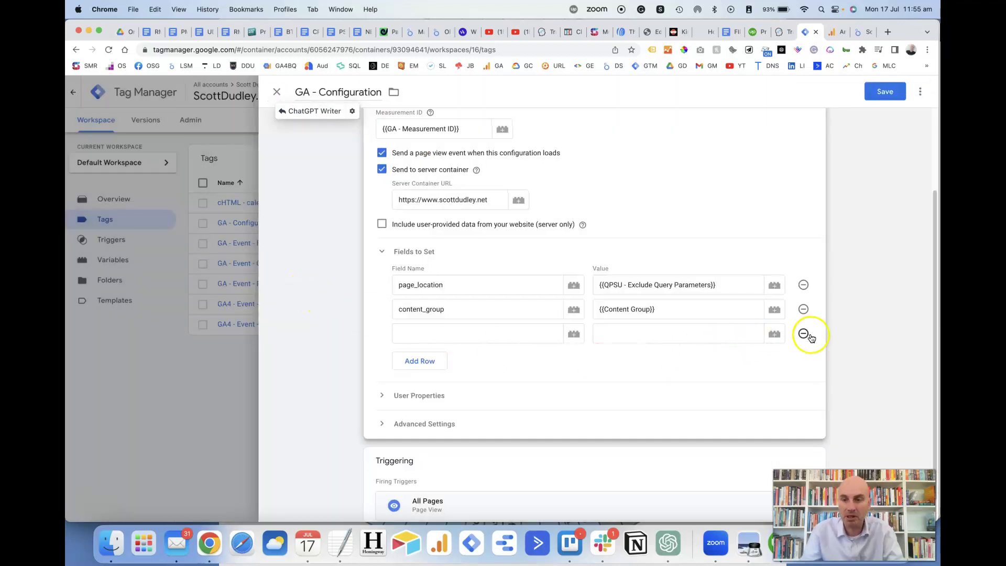
Remove the empty row from Fields to Set and close the GA - Configuration tag, discarding the unsaved changes
left_click(803, 335)
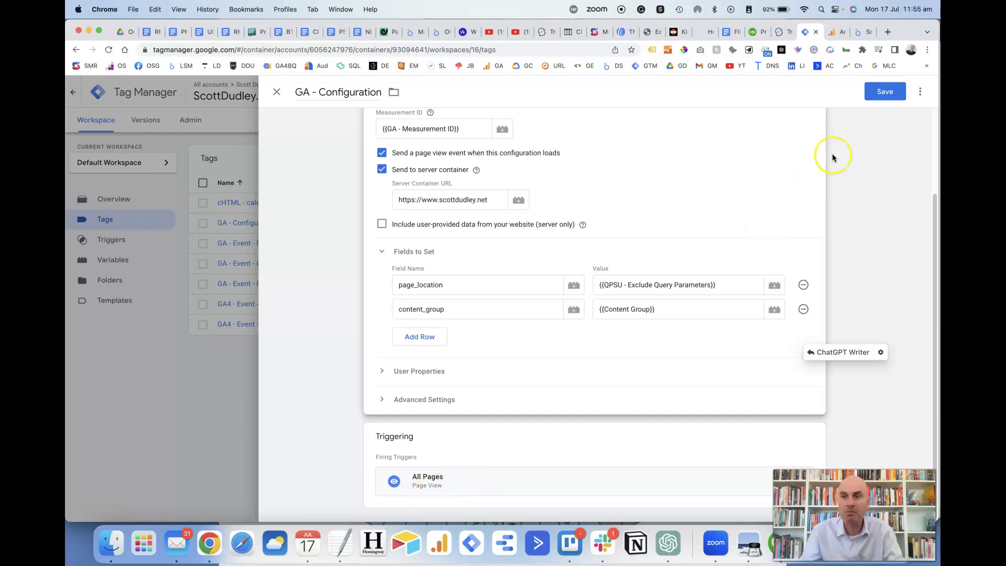
left_click(276, 93)
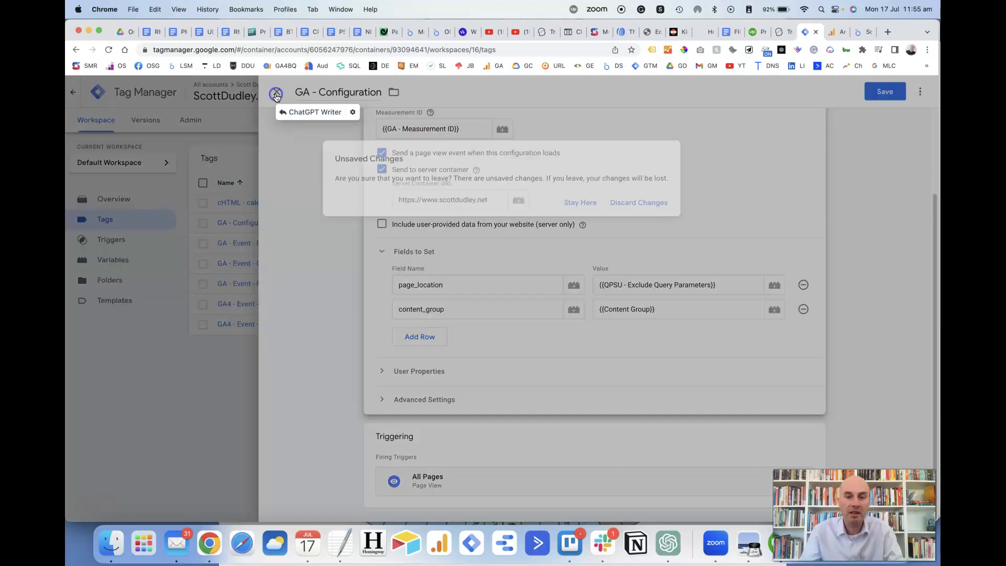
left_click(628, 203)
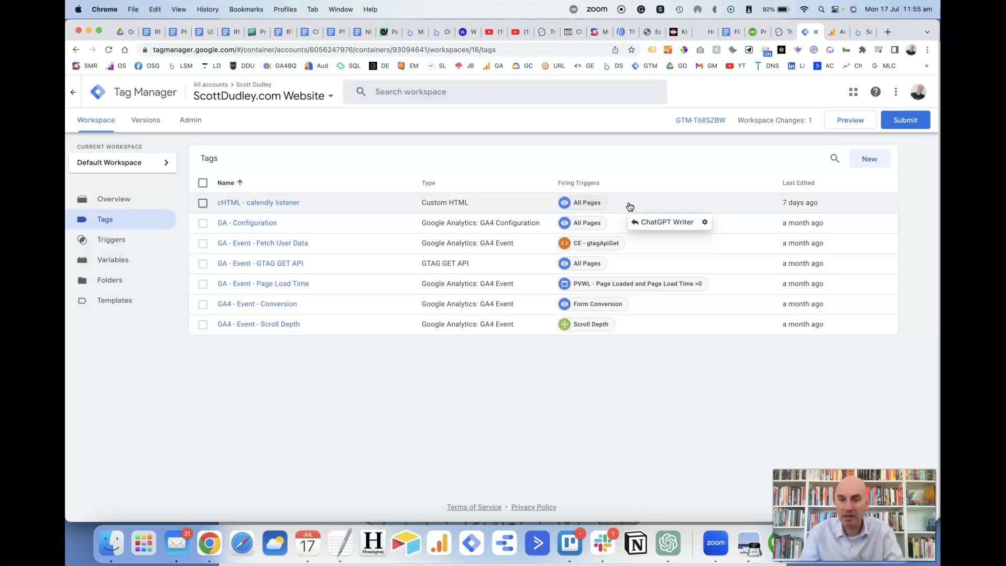
Switch to the Pages and screens report in Google Analytics and choose Content group as the table's primary dimension
left_click(830, 33)
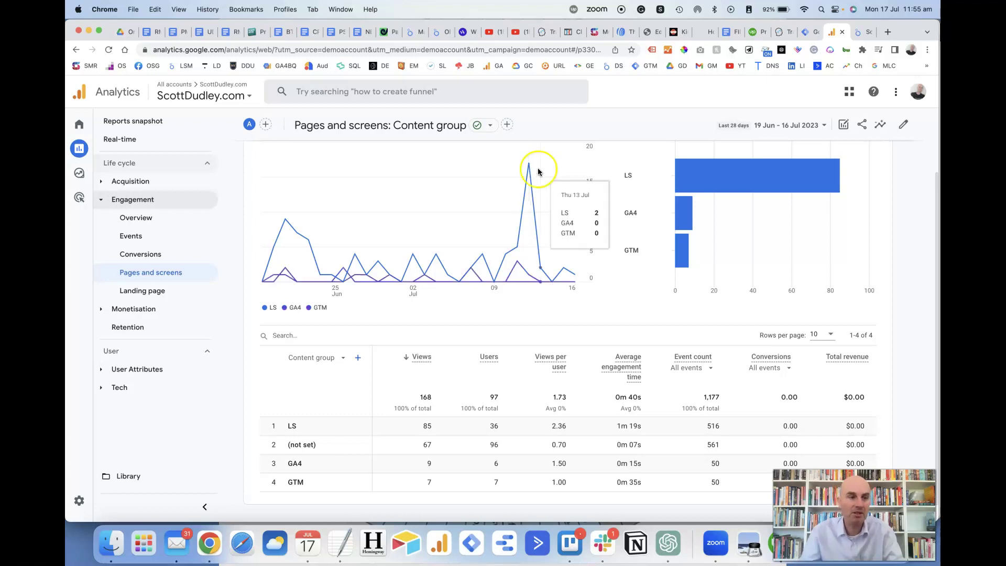
mouse_move(79, 149)
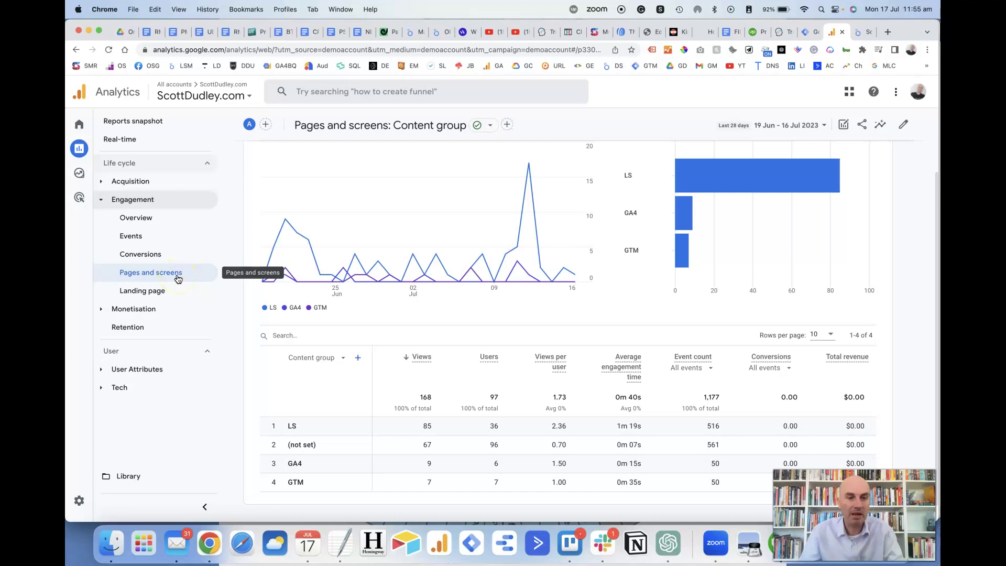
scroll(319, 374, "up", 1)
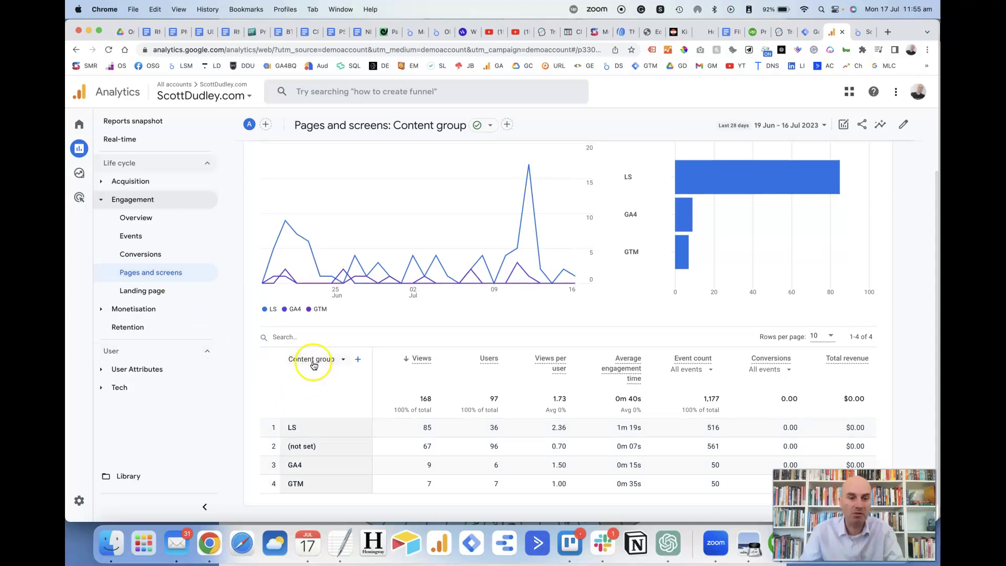
left_click(343, 361)
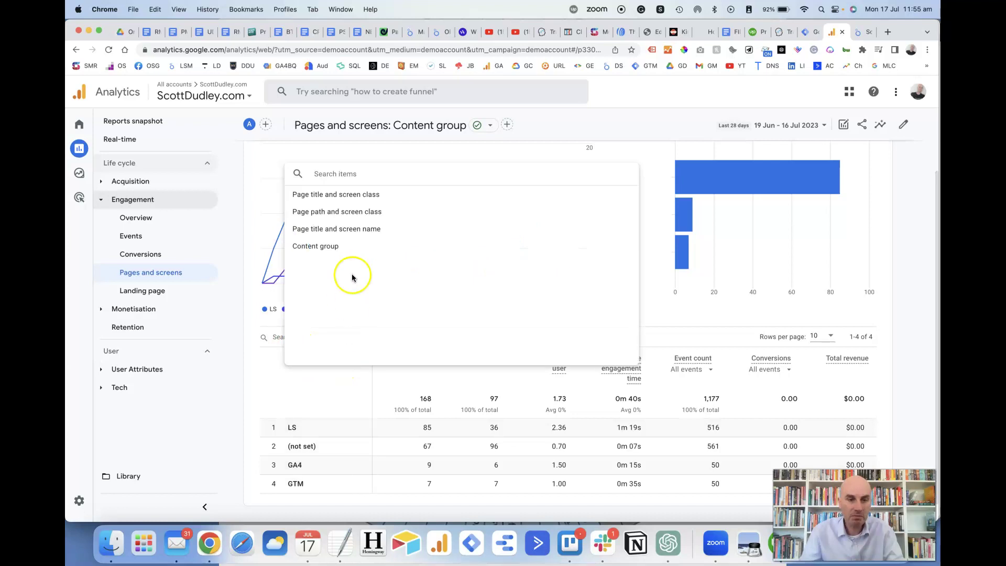
left_click(341, 248)
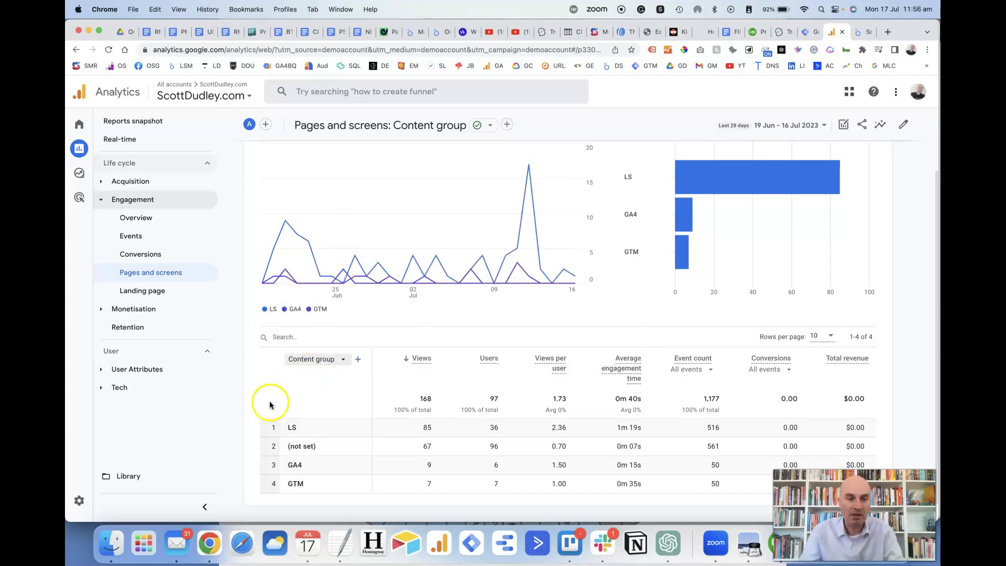
Examine the content group table, checking the views of the LS group and the (not set) row
scroll(271, 402, "down", 1)
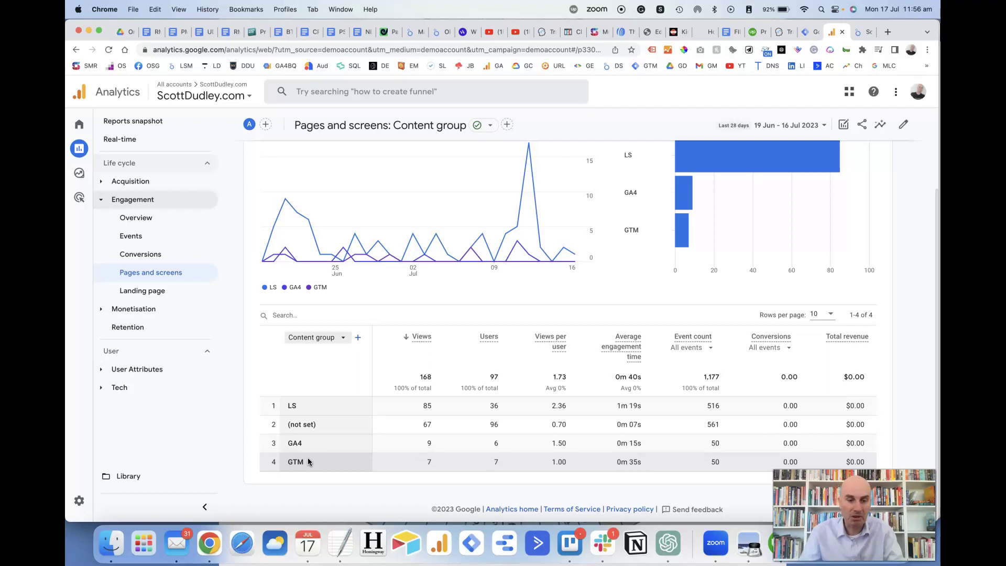
left_click(302, 408)
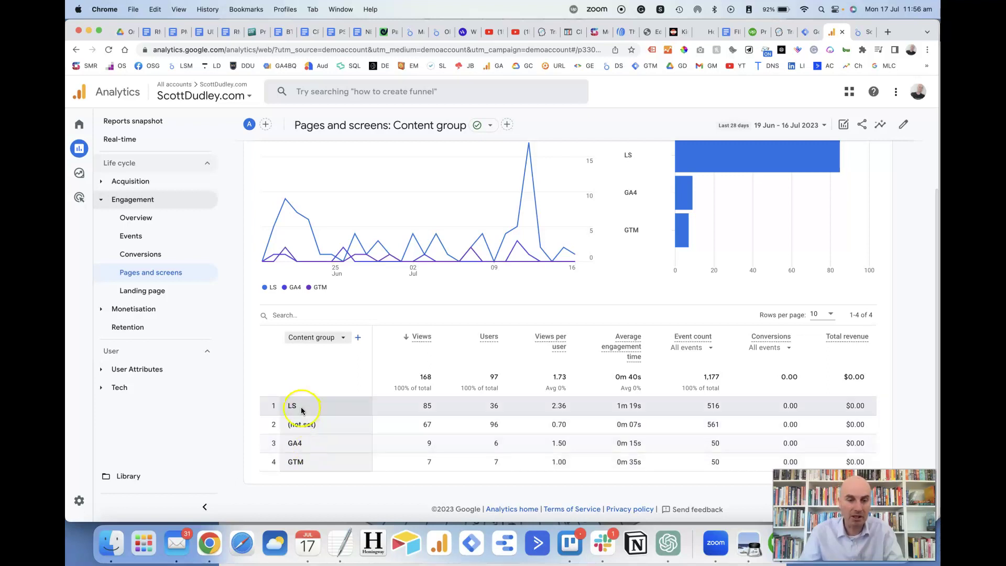
double_click(427, 405)
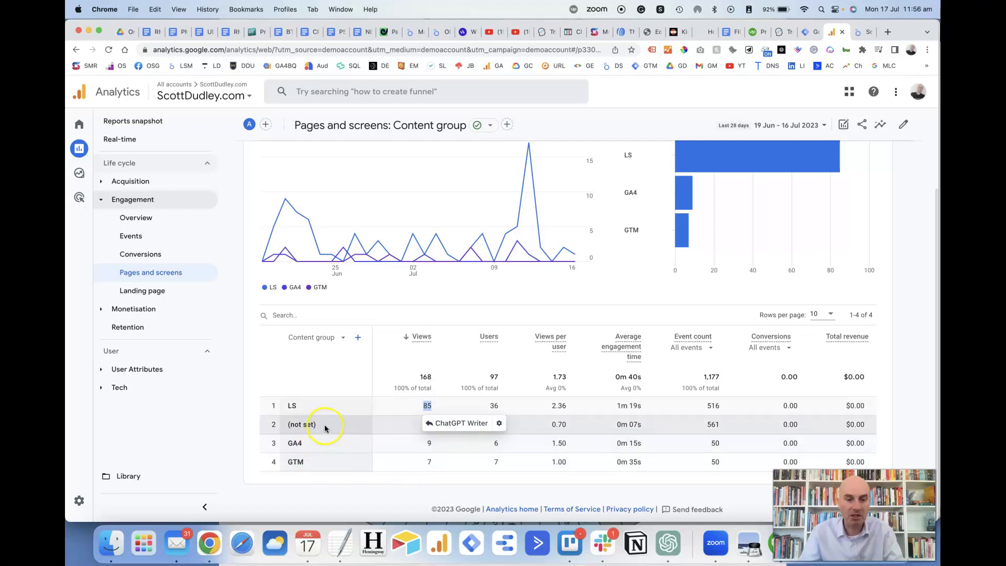
left_click(256, 391)
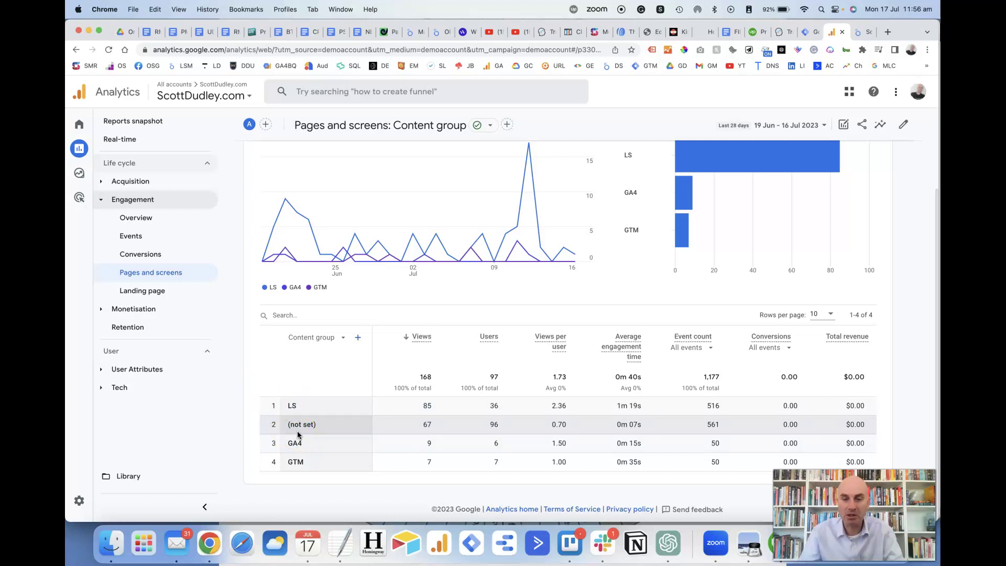
left_click(312, 426)
left_click_drag(315, 424, 290, 424)
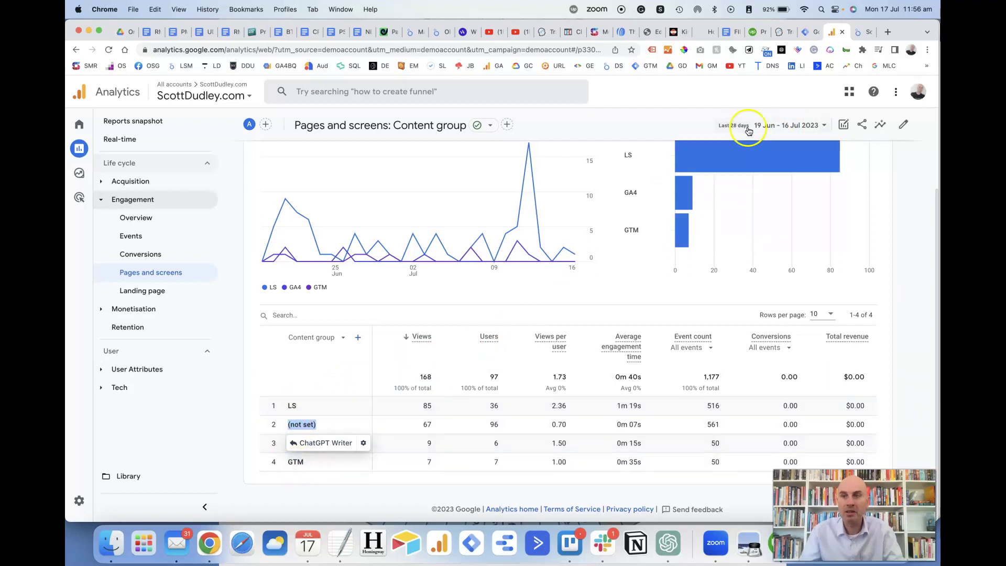
Switch to the Looker Studio report and compare its top content groups chart with the Google Analytics content group table
left_click(862, 35)
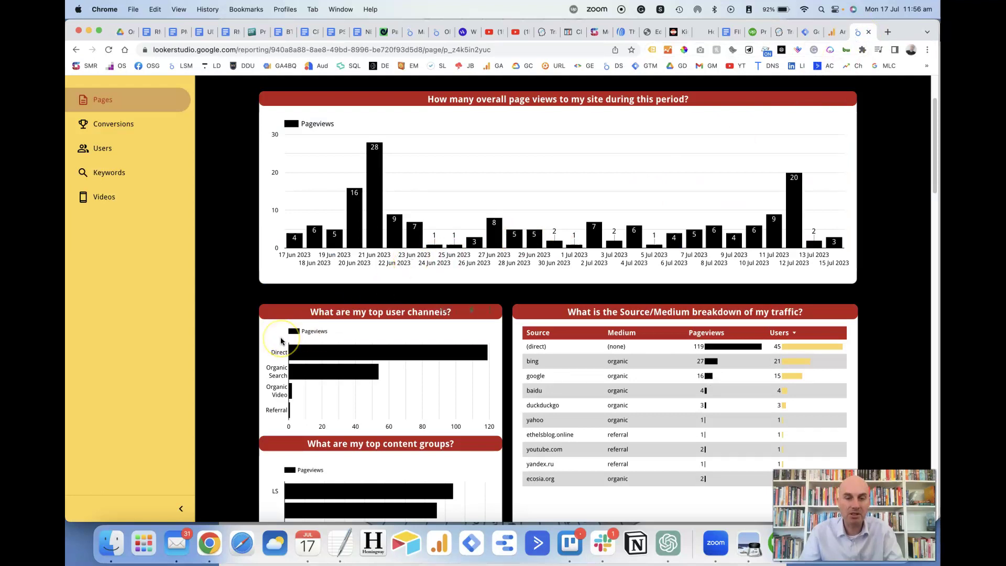
left_click(330, 320)
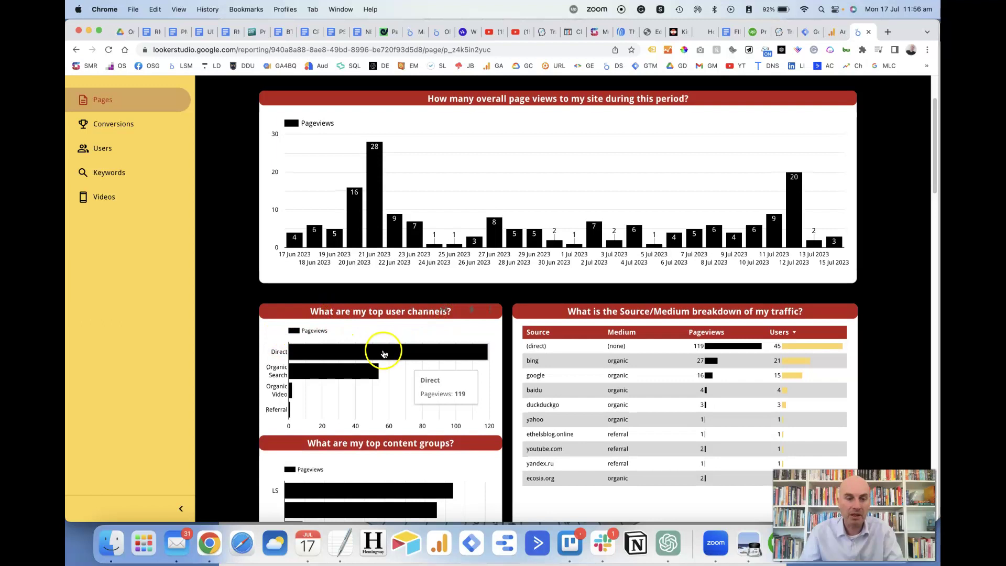
scroll(350, 361, "down", 2)
scroll(355, 362, "down", 1)
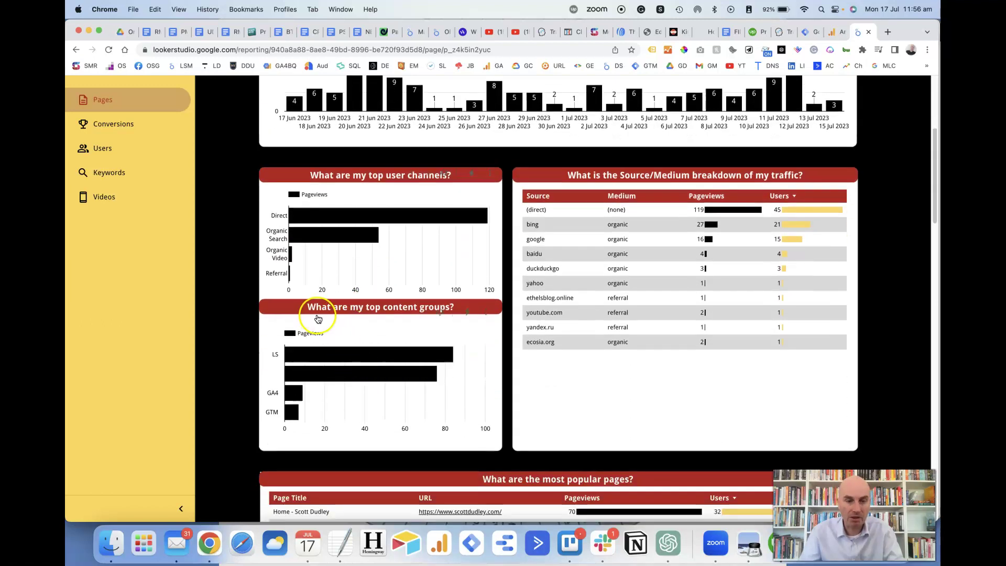
scroll(413, 320, "down", 1)
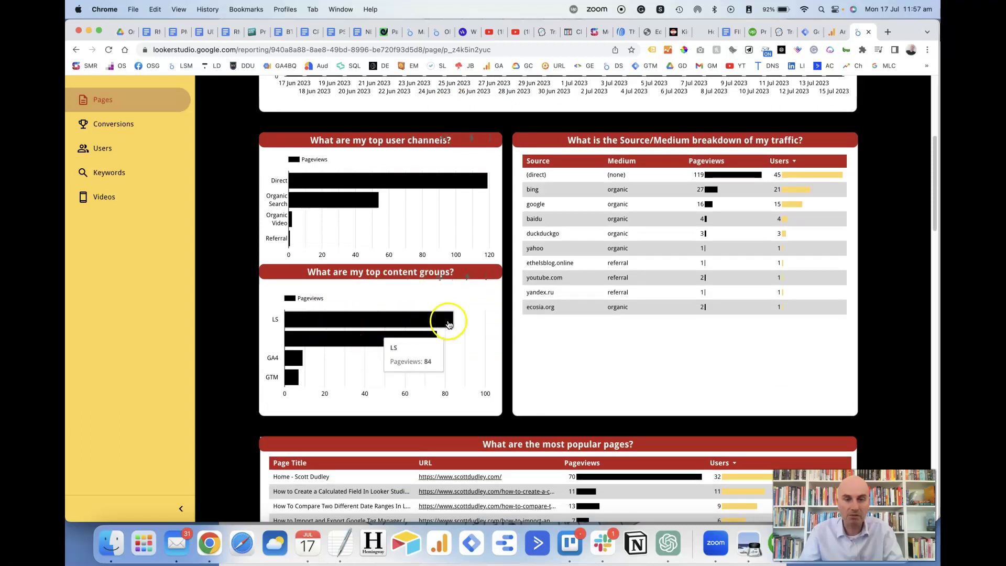
mouse_move(295, 379)
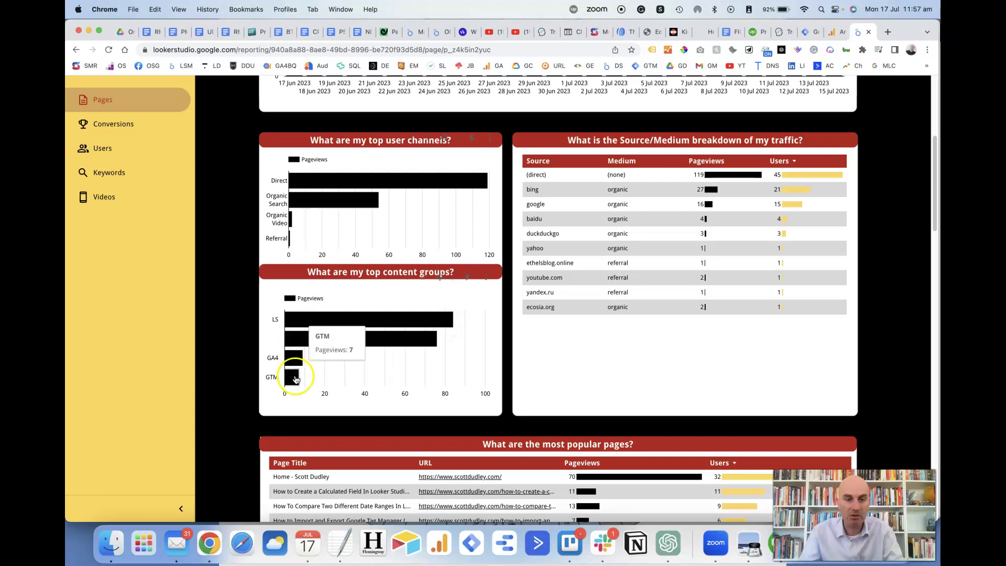
mouse_move(302, 343)
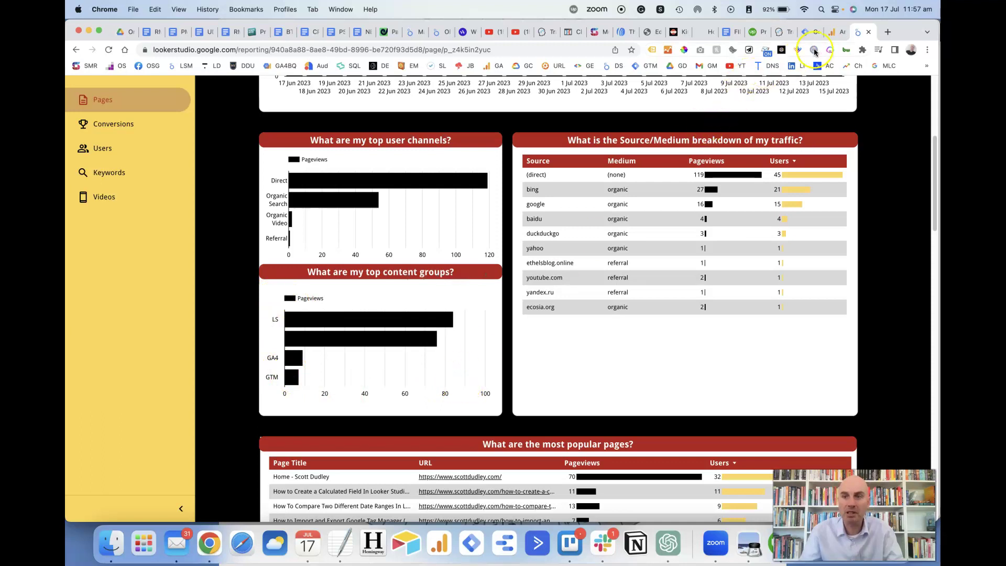
left_click(833, 32)
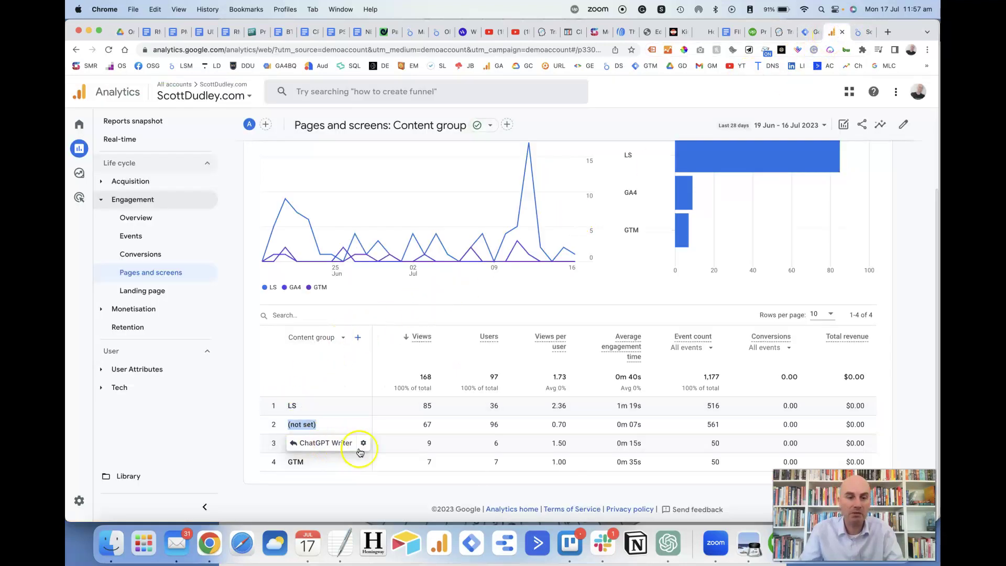
left_click(863, 33)
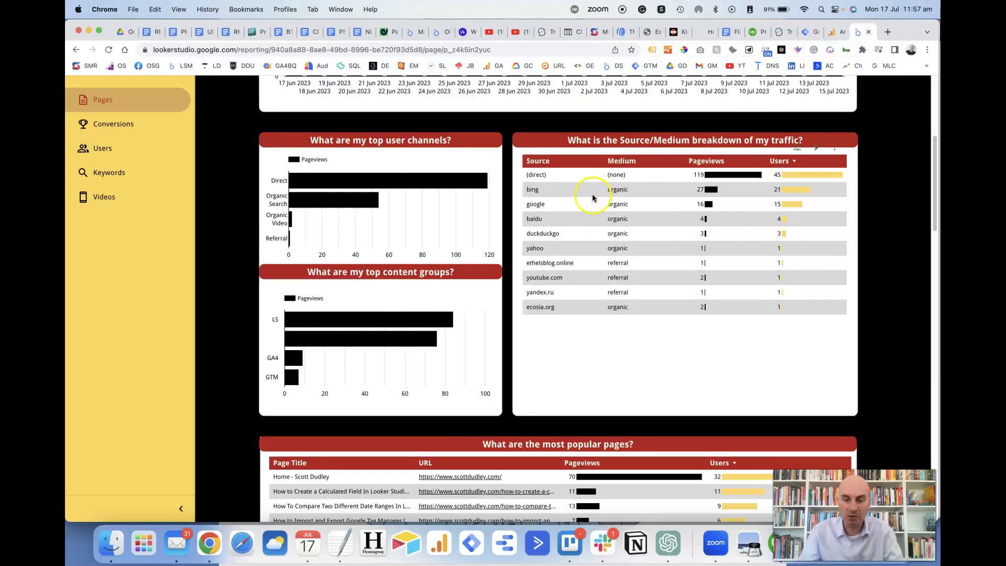